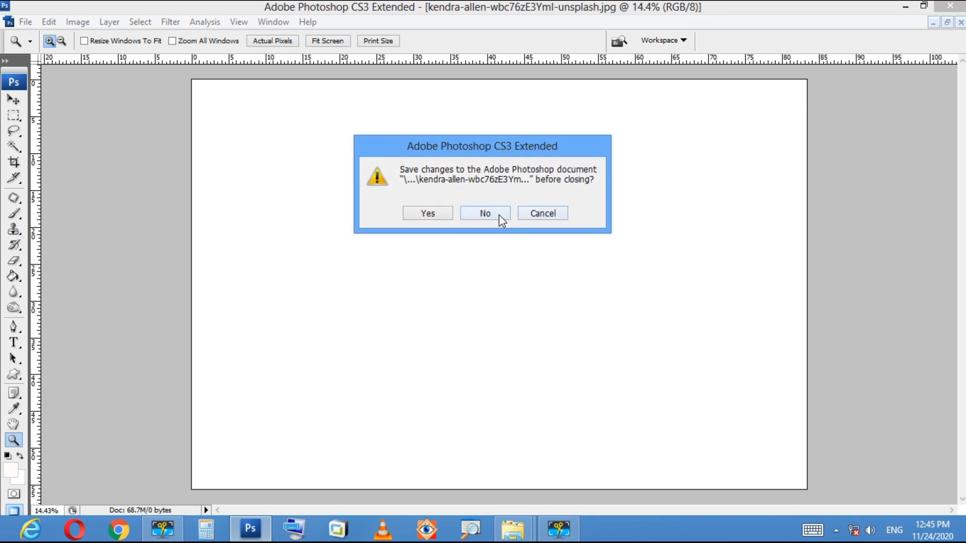
Close the source photo without saving changes and paste the copied wedding photo into the blank Untitled-1 document.
click(500, 217)
key(v)
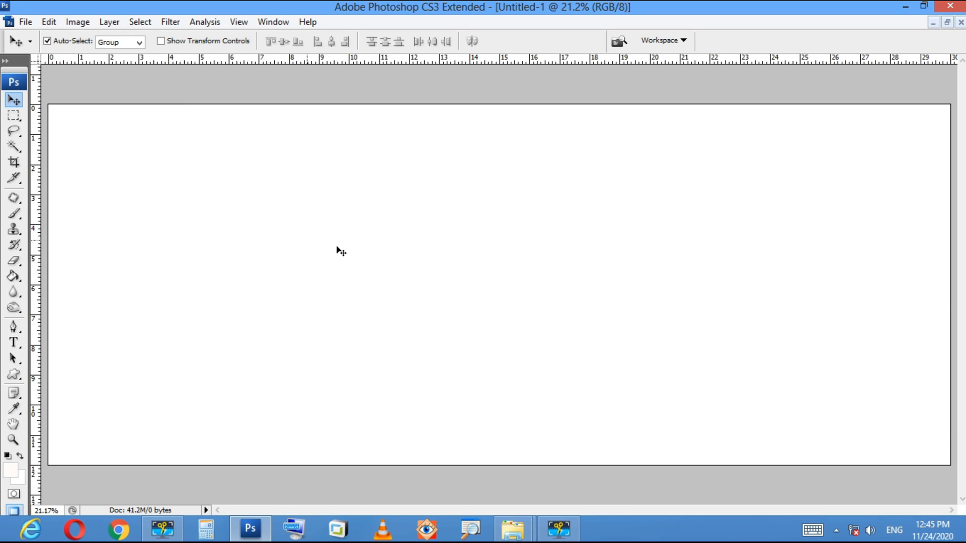
key(ctrl+v)
Scale the pasted wedding photo proportionally down to 31% and place it in the left half of the page.
key(ctrl+t)
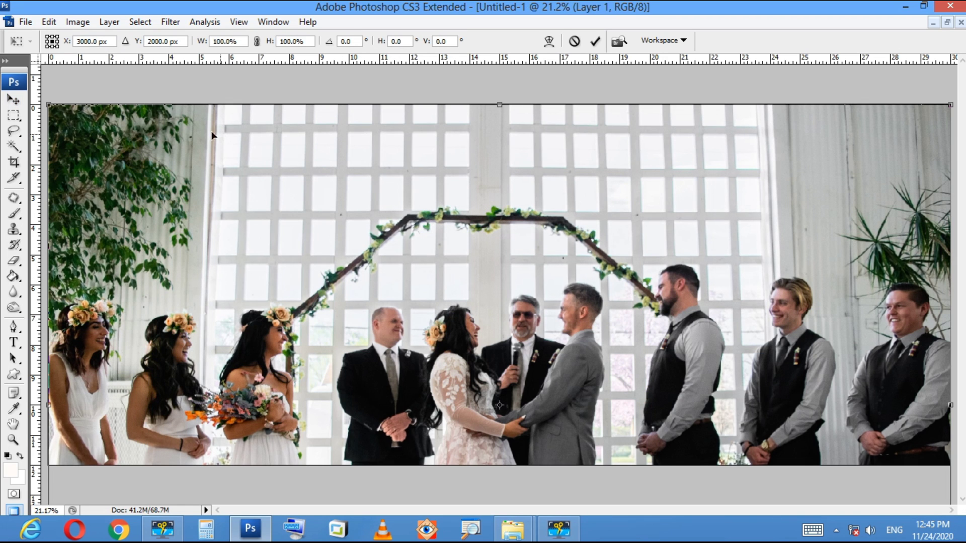
drag(51, 105, 312, 383)
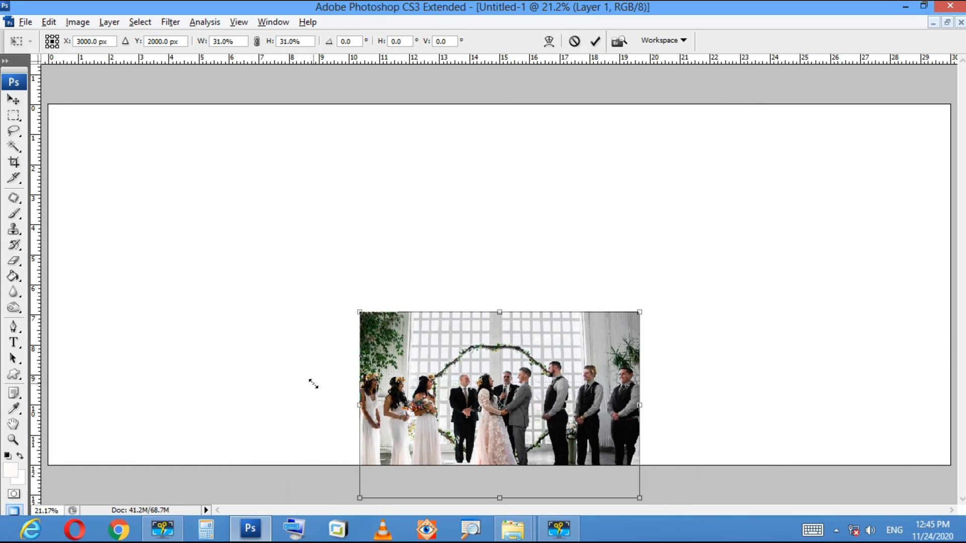
drag(581, 428, 298, 288)
key(Return)
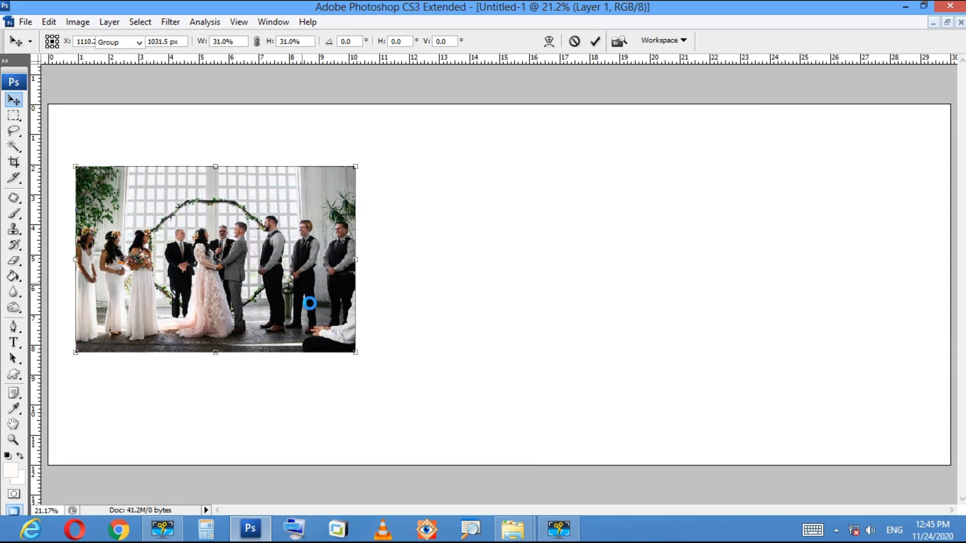
drag(313, 324, 319, 343)
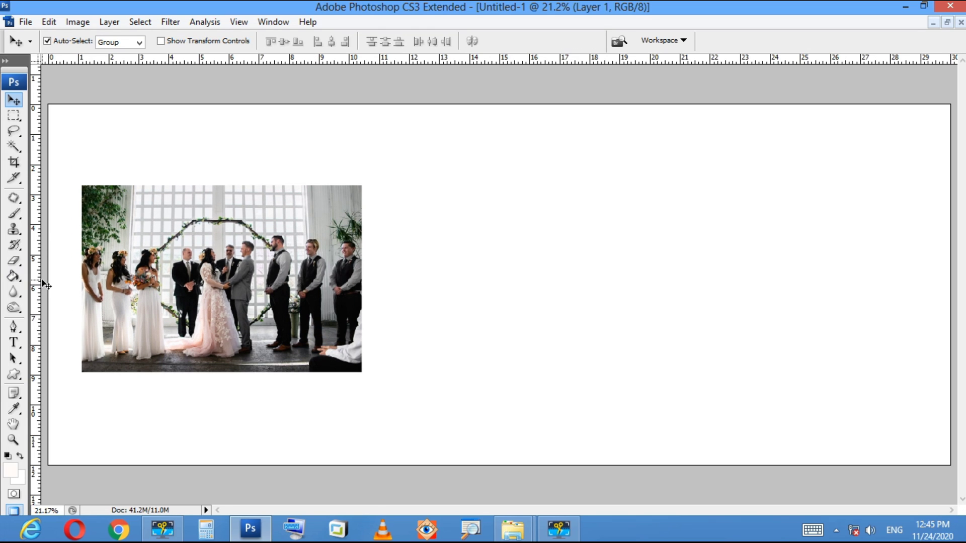
Place a vertical guide down the middle of the page, at about 15 on the horizontal ruler.
drag(39, 278, 503, 321)
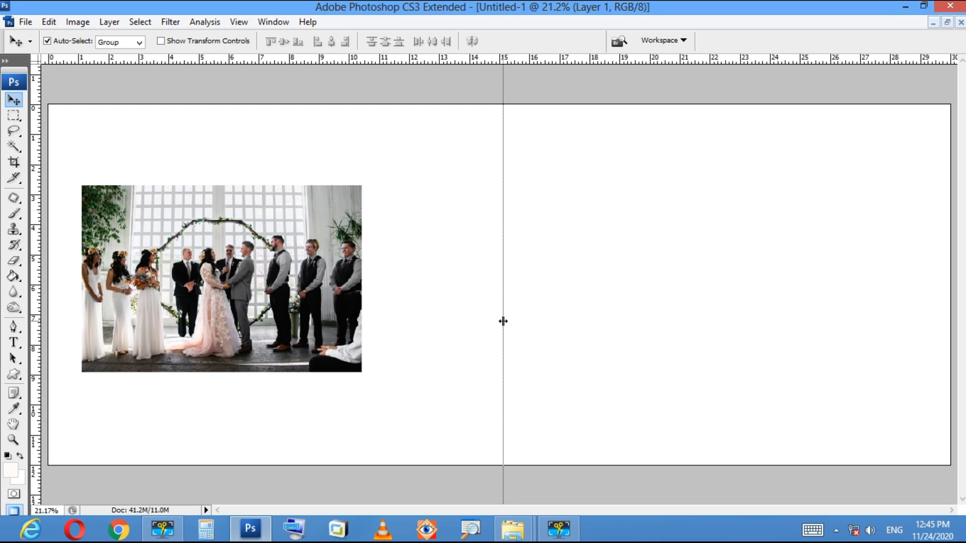
drag(503, 320, 503, 320)
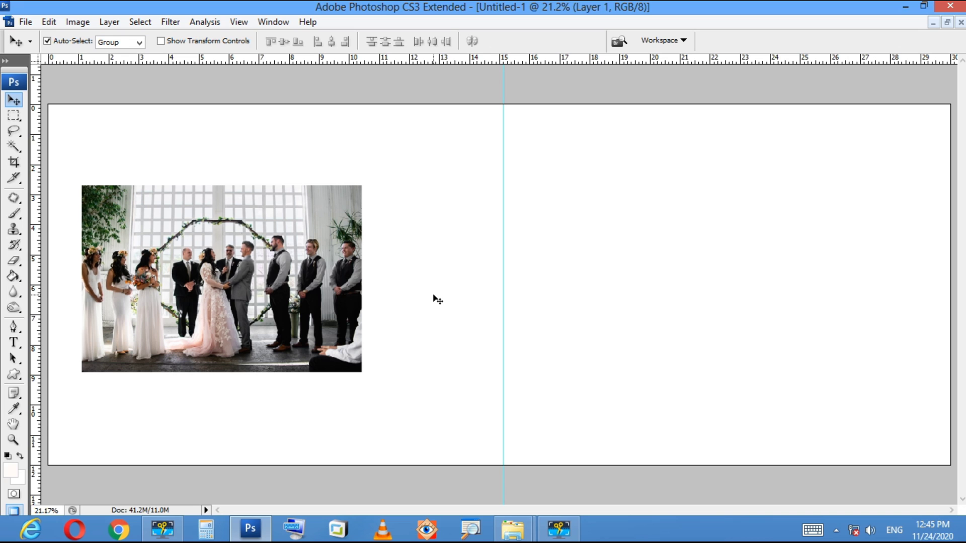
drag(307, 338, 320, 352)
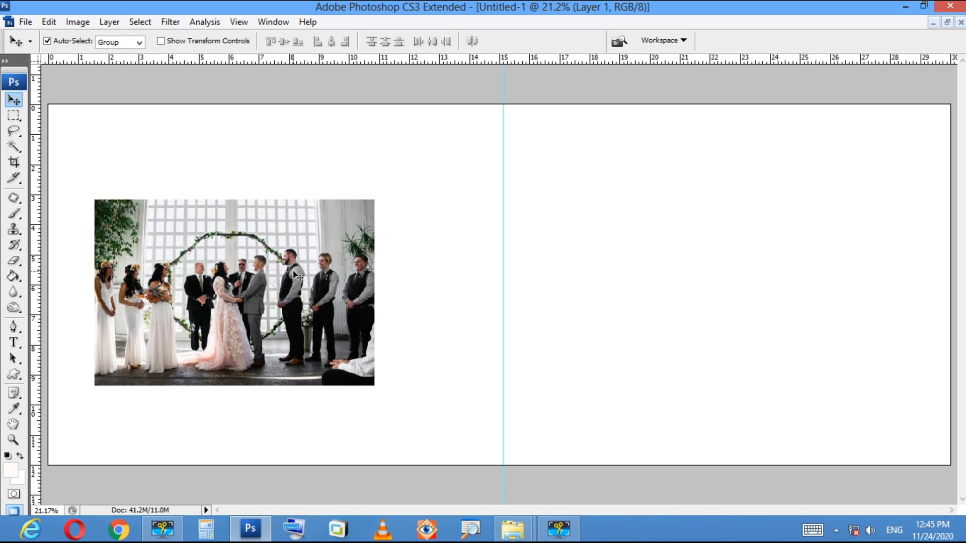
key(ctrl+z)
Fill the Background layer with a light grey sampled from the wall in the wedding photo.
right_click(410, 226)
click(423, 235)
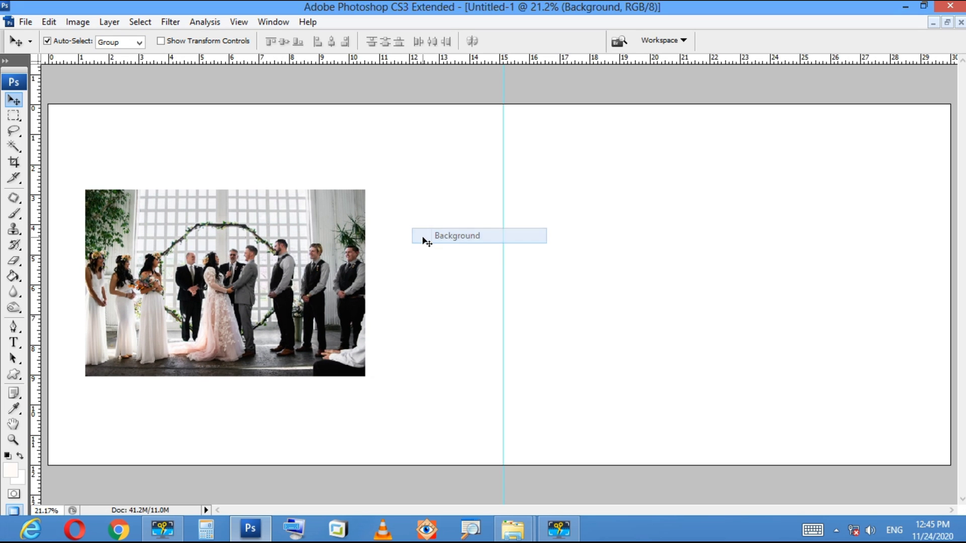
right_click(384, 178)
click(402, 188)
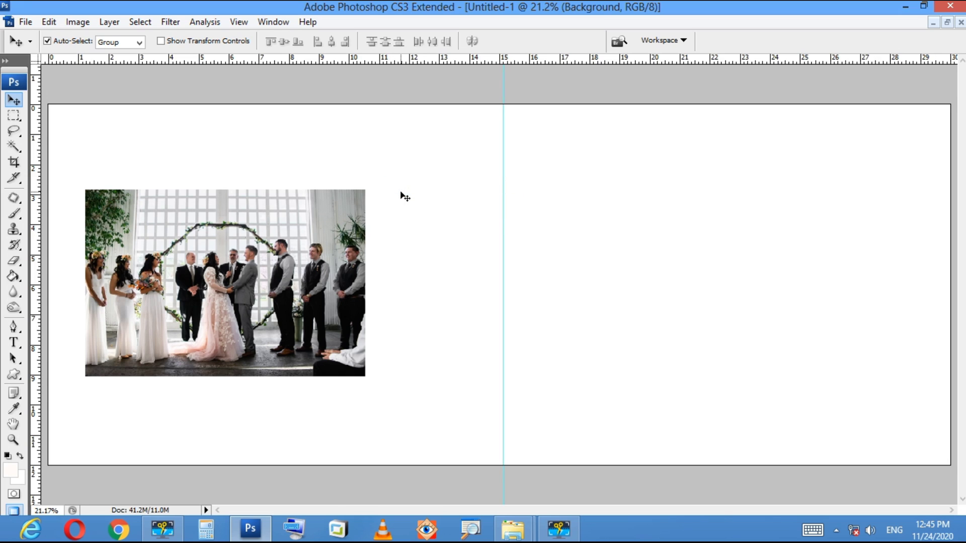
key(g)
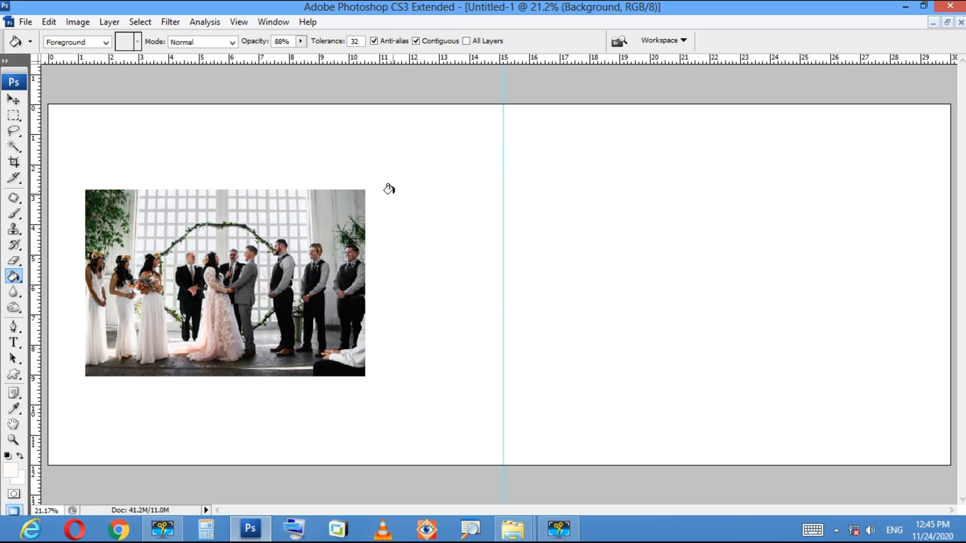
alt+click(330, 202)
click(331, 200)
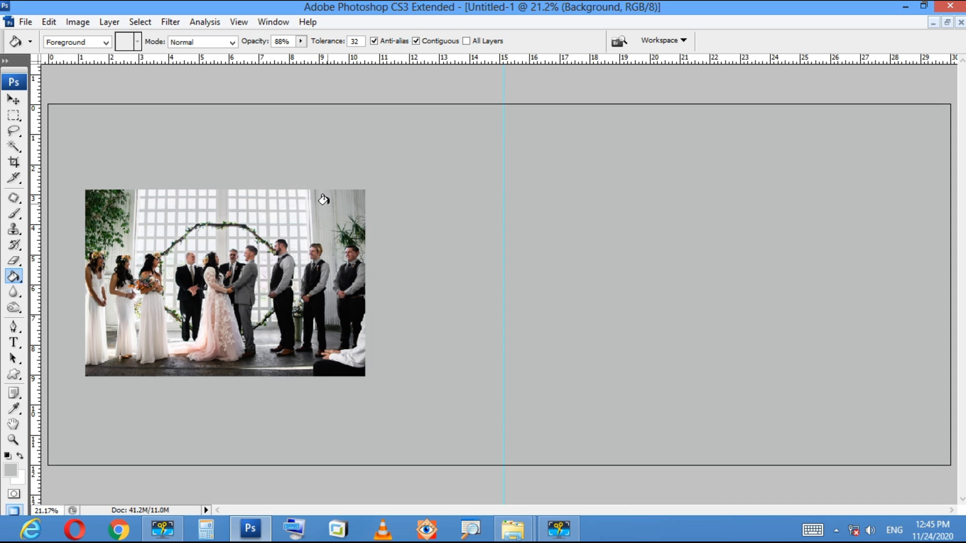
Enlarge the wedding photo proportionally to about 134% within the left half of the page.
key(v)
click(327, 204)
key(ctrl+t)
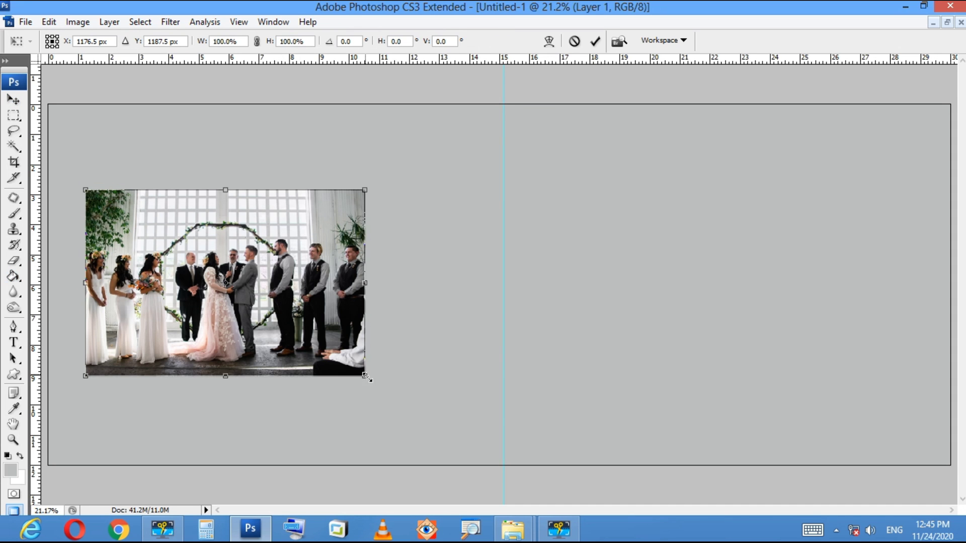
drag(366, 377, 391, 361)
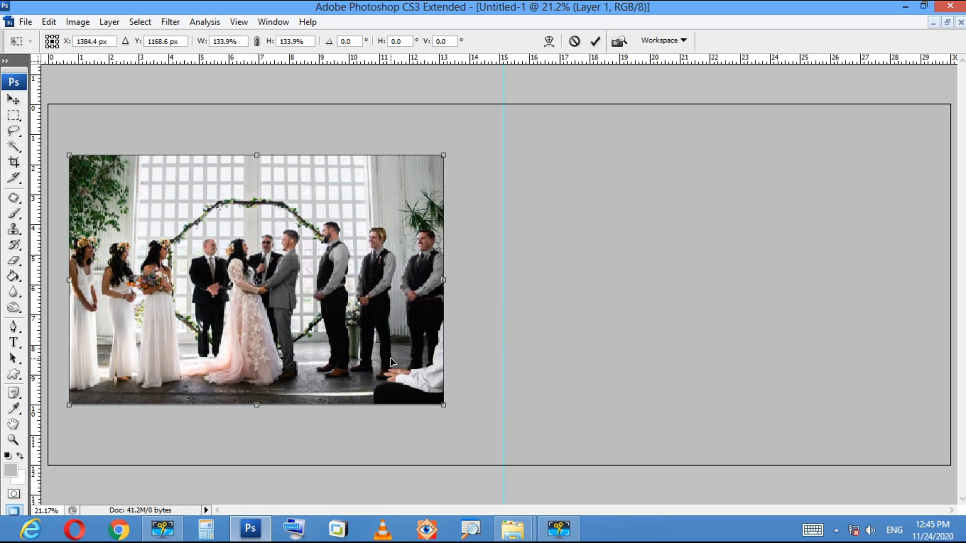
key(Return)
Enlarge the wedding photo a little more so it nearly fills the left half's width, and adjust its position there.
key(ctrl+t)
drag(448, 151, 470, 137)
drag(410, 252, 423, 252)
key(Return)
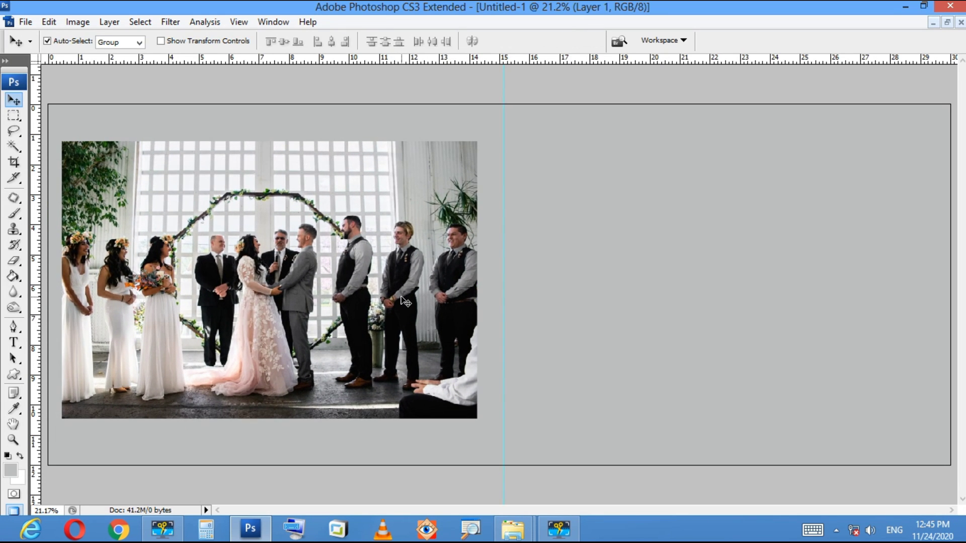
drag(393, 325, 391, 320)
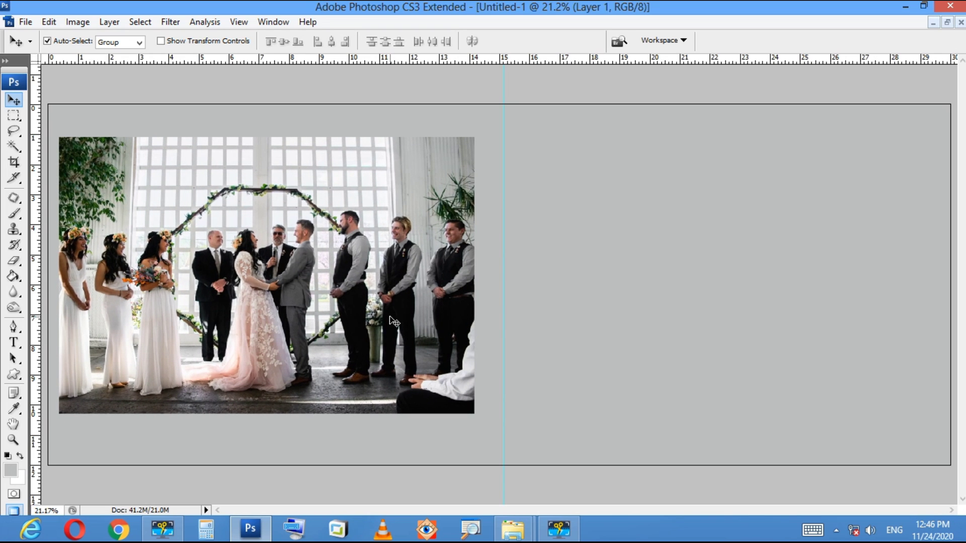
Reduce the wedding photo's lightness to the minimum with Hue/Saturation to make it a solid black rectangle.
key(ctrl+u)
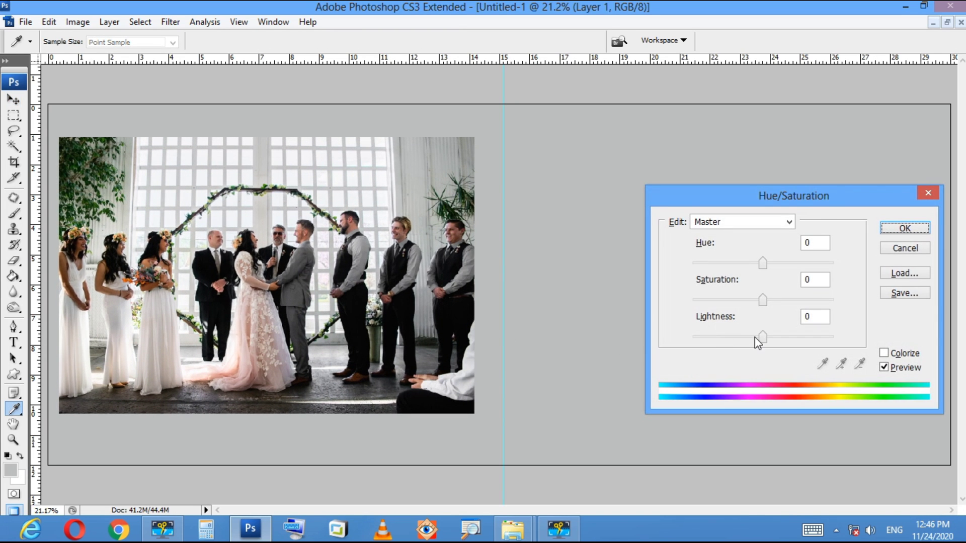
drag(755, 339, 582, 317)
key(Return)
Warp the black rectangle's bottom edge into a wave that arches upward on its left side.
key(ctrl+t)
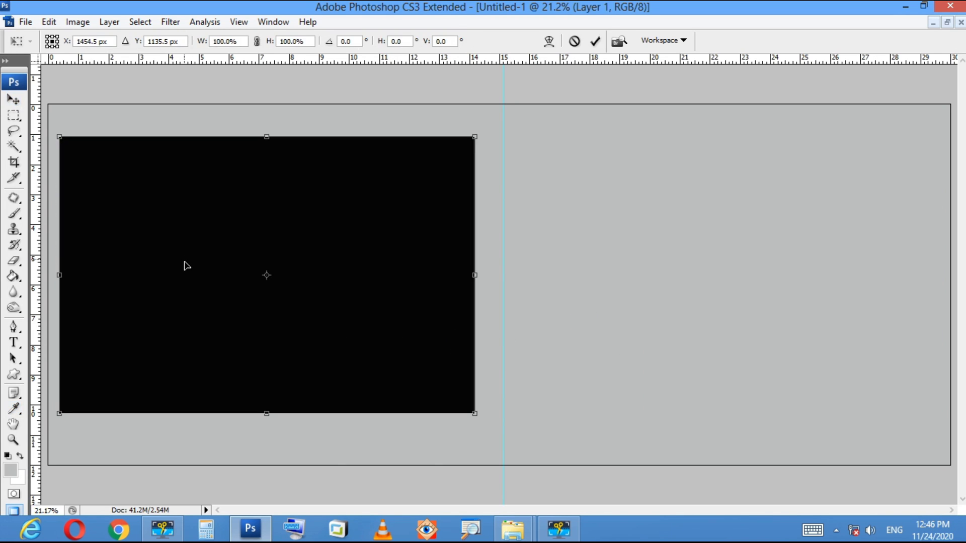
right_click(316, 207)
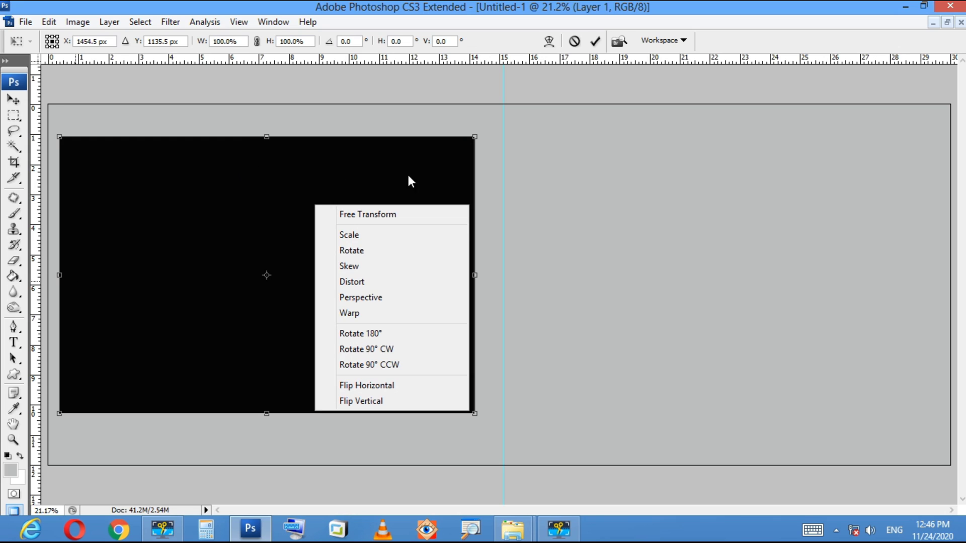
click(352, 316)
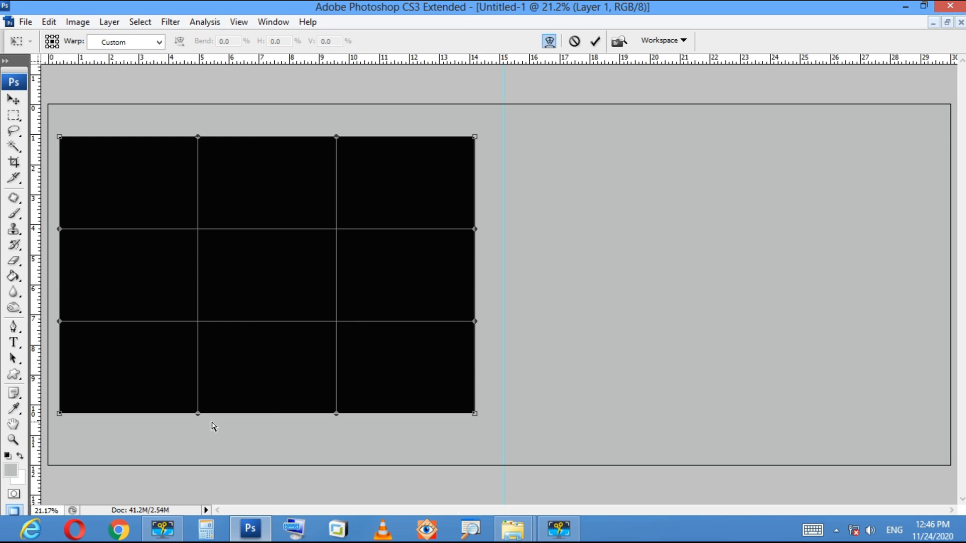
drag(195, 413, 222, 282)
double_click(220, 280)
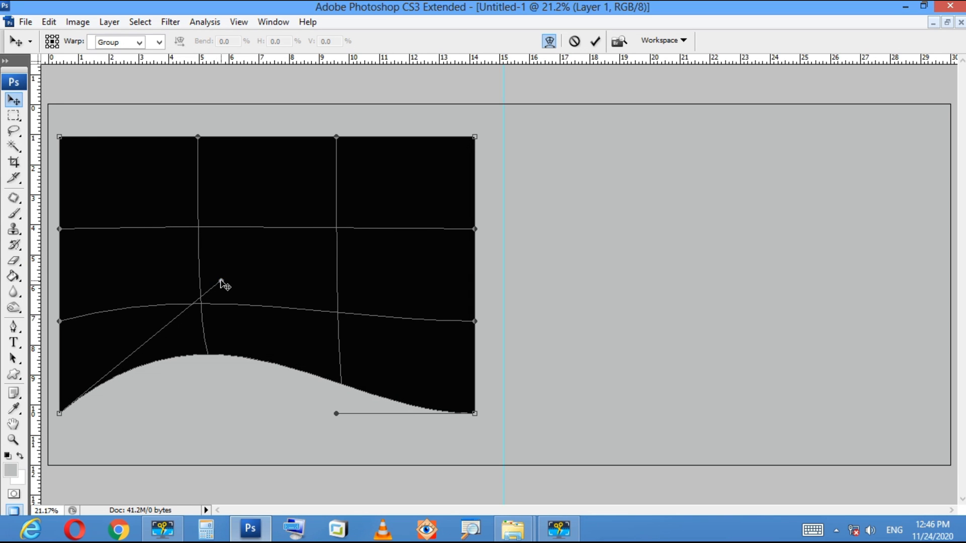
Add an outside stroke layer style to the black shape with the near-white colour f9f8f8.
click(110, 23)
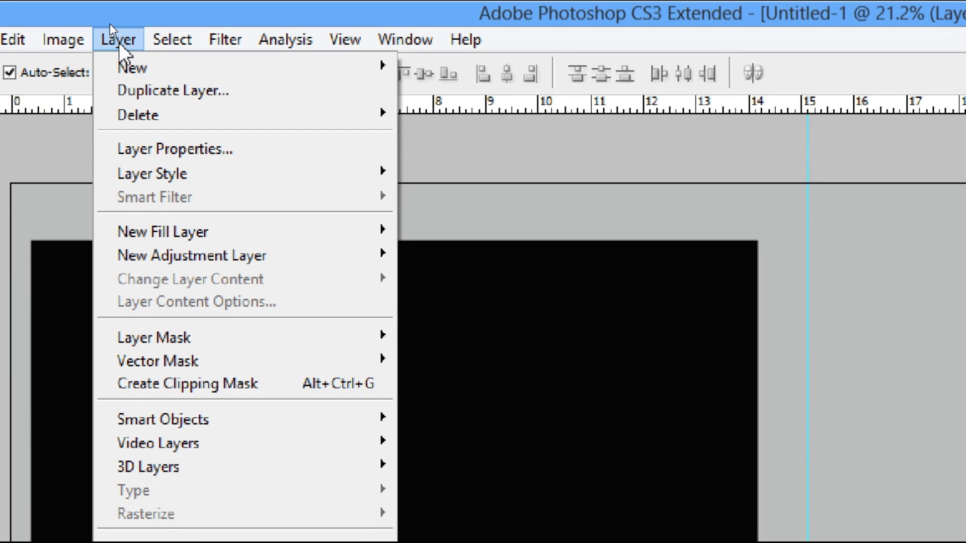
mouse_move(155, 174)
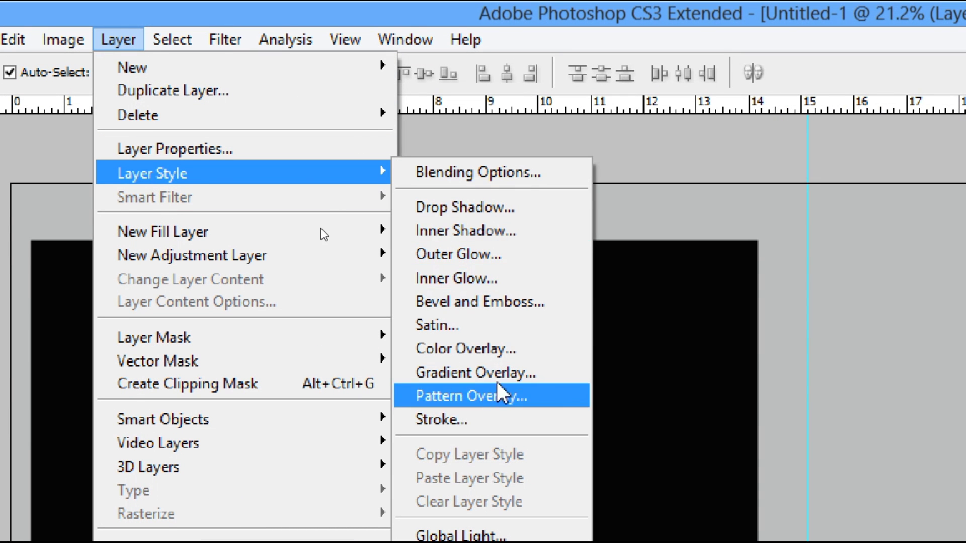
click(482, 423)
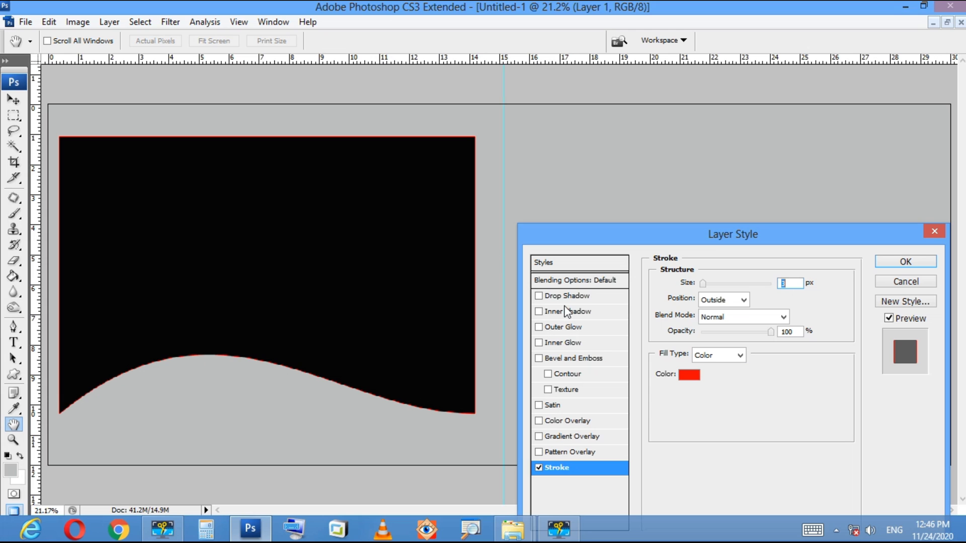
click(687, 376)
click(573, 269)
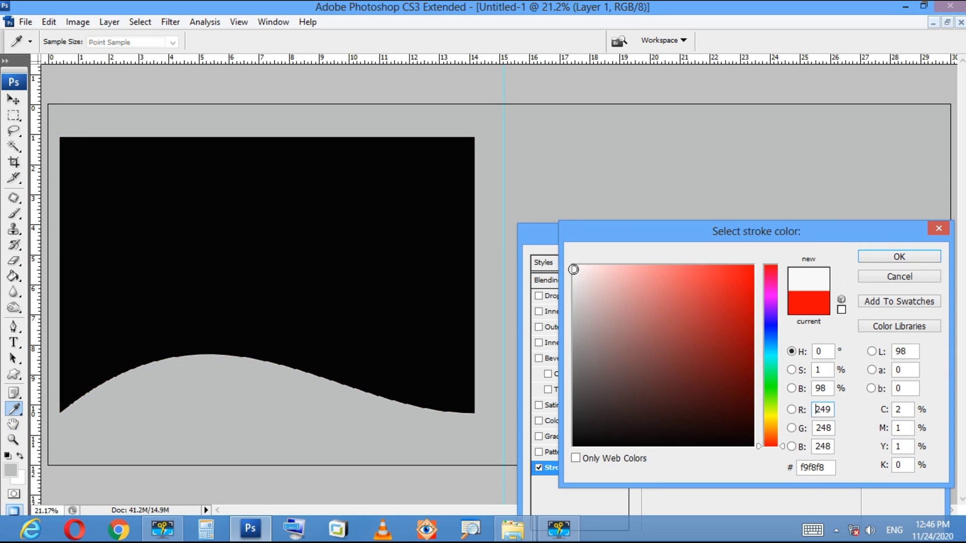
click(887, 257)
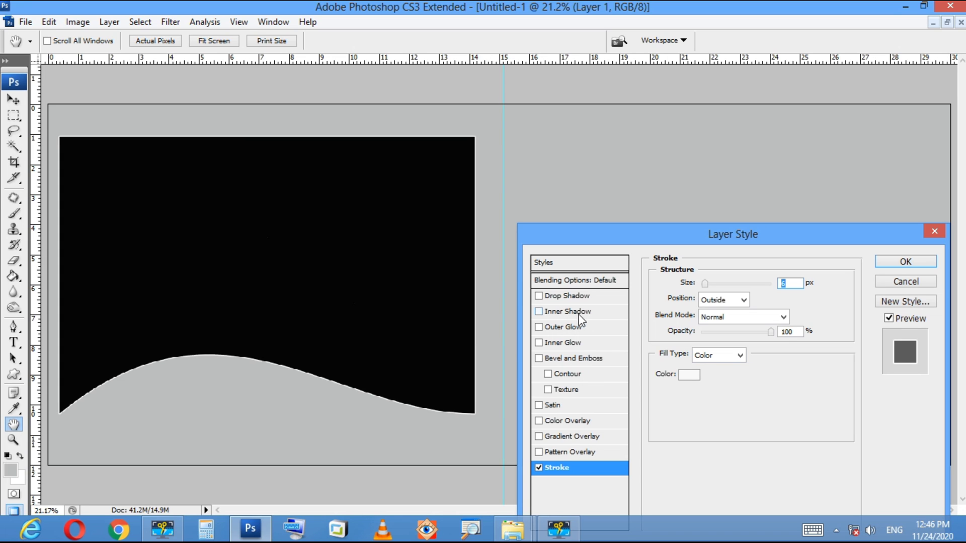
Thicken the black shape's stroke slightly and apply the layer style.
key(Up)
key(Up)
key(Down)
key(Down)
click(908, 263)
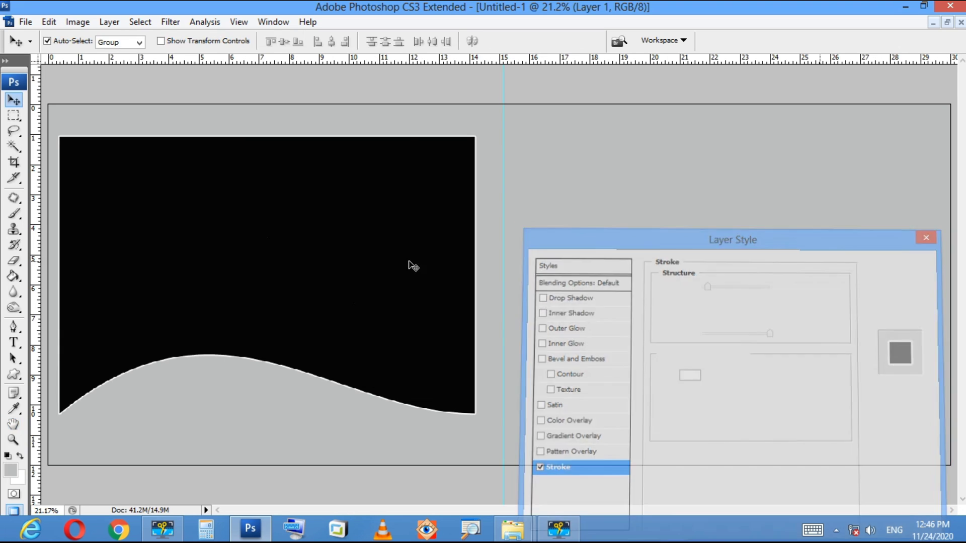
Stretch the black shape's right side toward the guide, to about 104.8% width.
key(z)
key(v)
key(ctrl+t)
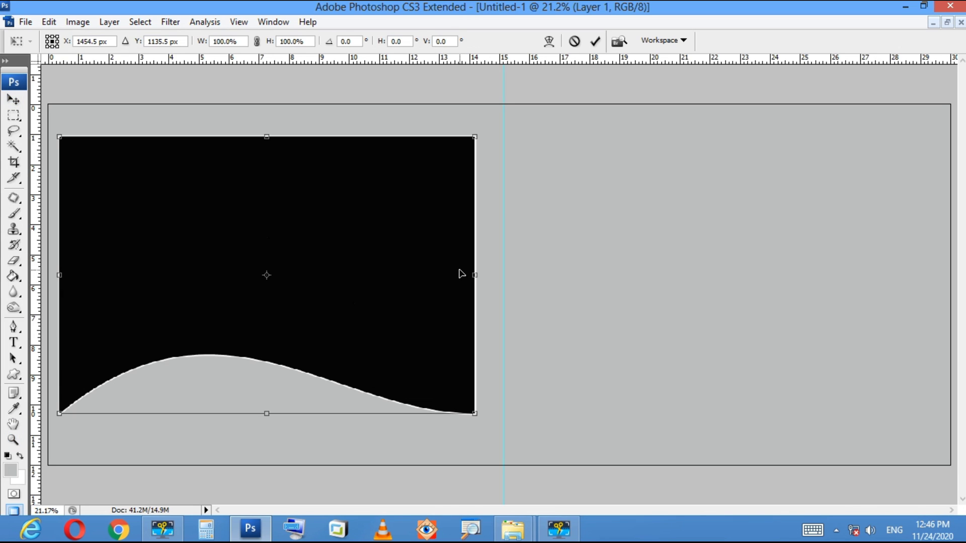
drag(470, 277, 494, 277)
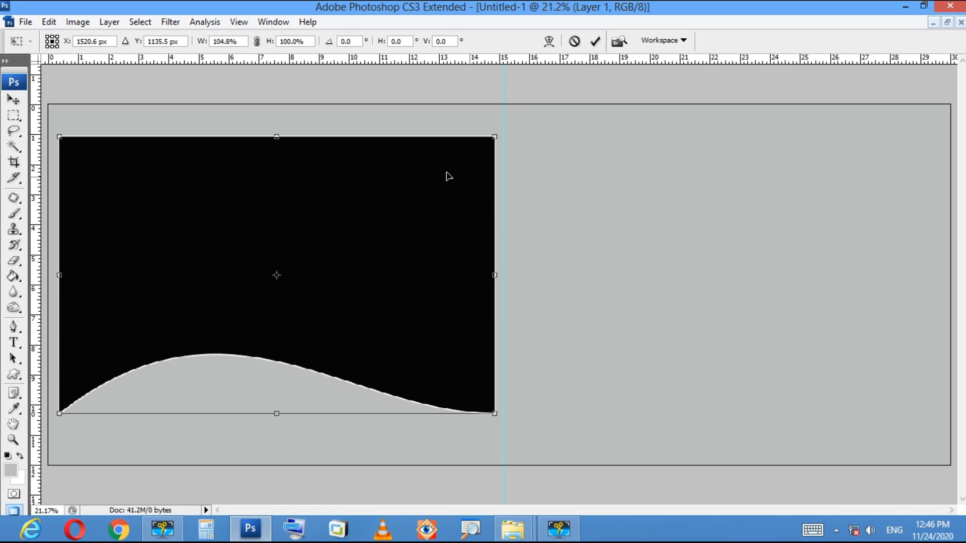
key(Return)
Stretch the black shape downward to about 109% height and nudge it slightly down.
key(ctrl+t)
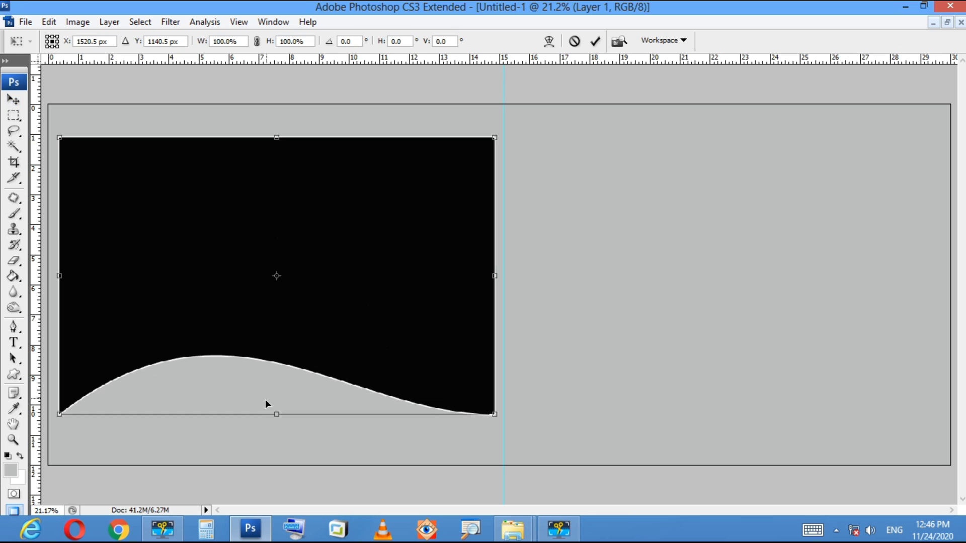
drag(285, 418, 285, 440)
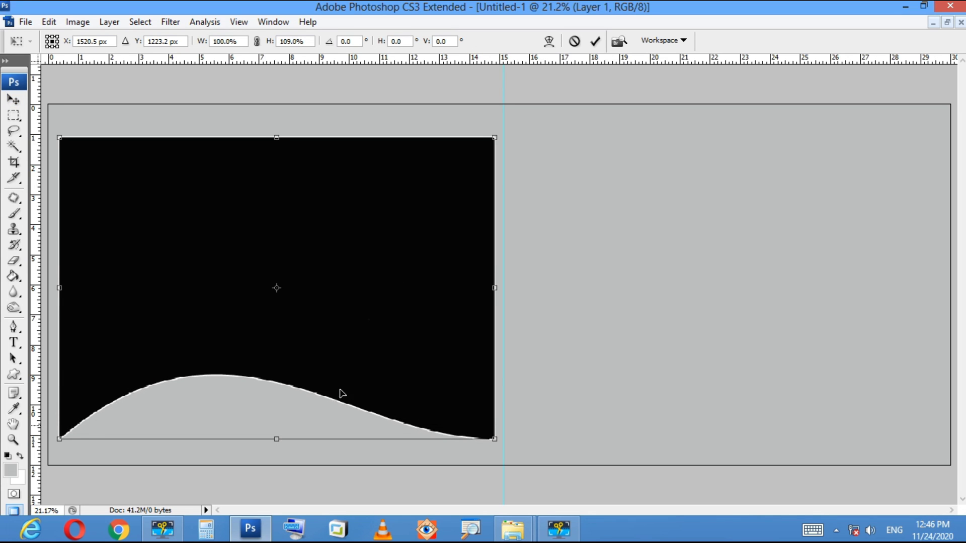
key(Return)
key(Down)
key(Down)
key(Down)
key(Down)
key(Down)
key(Down)
key(Down)
key(Down)
key(Down)
key(Down)
key(Down)
key(Down)
key(Down)
key(Down)
key(Down)
key(Down)
key(Down)
key(Down)
key(Down)
key(Down)
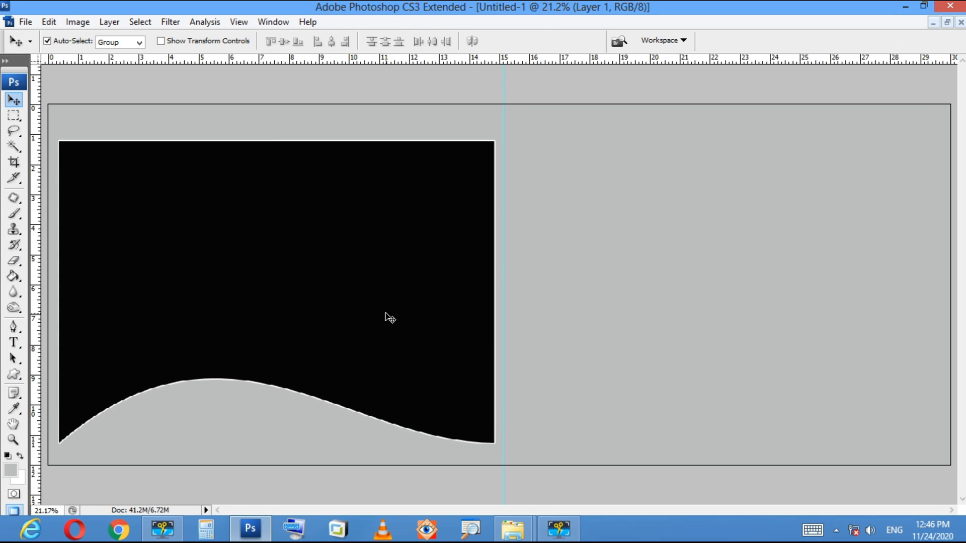
Extend the black shape's top edge upward to about 103.8% height and nudge the shape slightly up.
key(ctrl+t)
drag(277, 141, 281, 129)
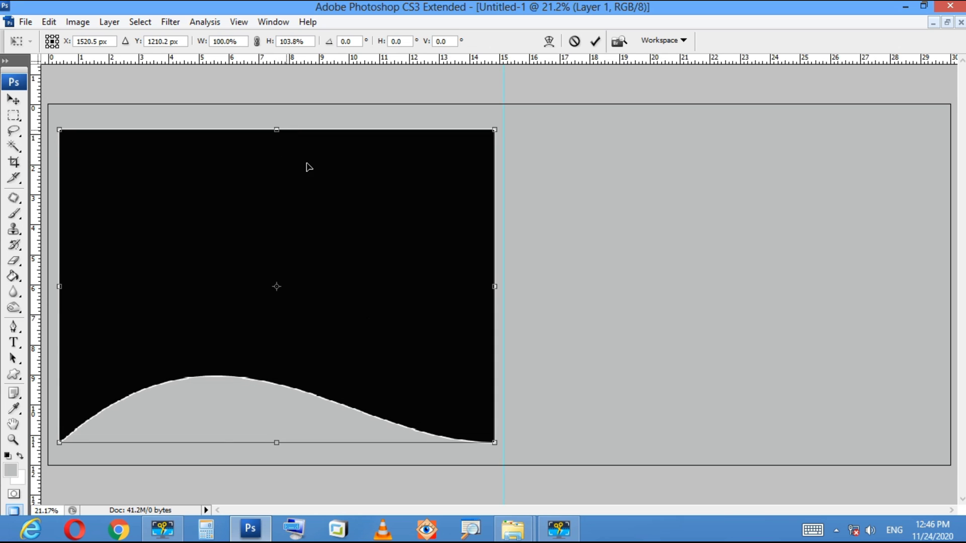
key(Up)
key(Up)
key(Up)
key(Up)
key(Up)
key(Up)
key(Up)
key(Up)
key(Up)
key(Up)
key(Up)
key(Up)
key(Up)
key(Up)
key(Up)
key(Up)
key(Up)
key(Up)
key(Up)
key(Up)
key(Return)
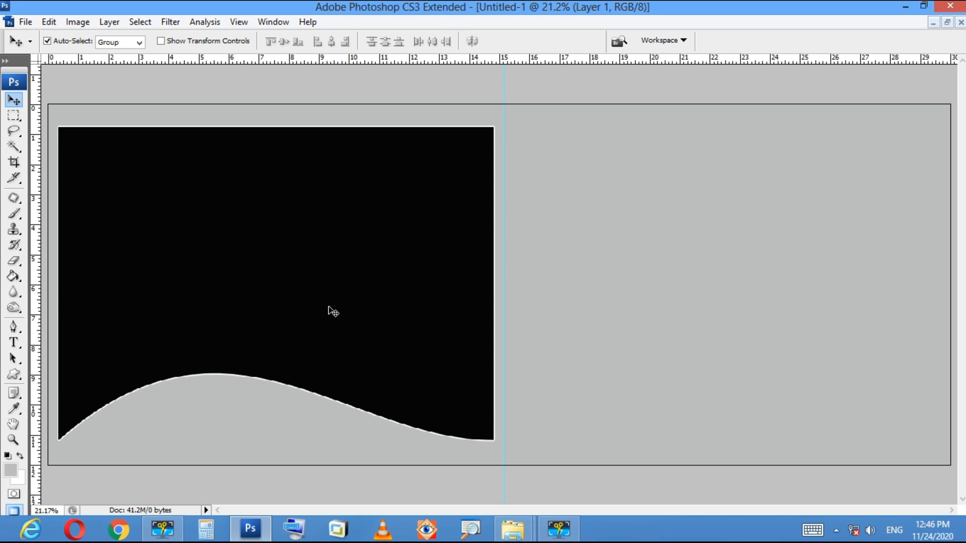
Duplicate the black wave shape slightly lower and send the copy behind the original.
drag(354, 360, 352, 374)
key(ctrl+[)
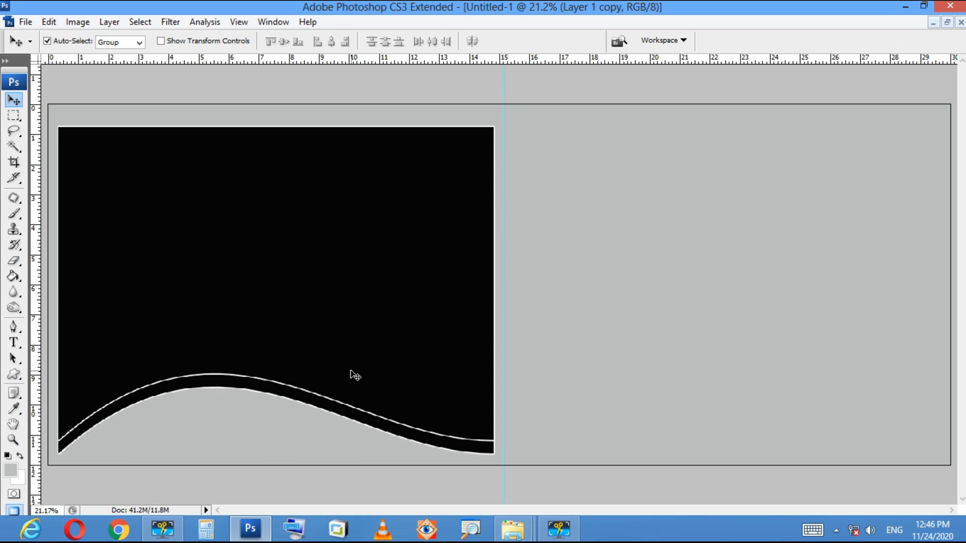
Turn the rear copy of the wave shape white by setting its Lightness to +100.
key(ctrl+u)
drag(764, 334, 830, 334)
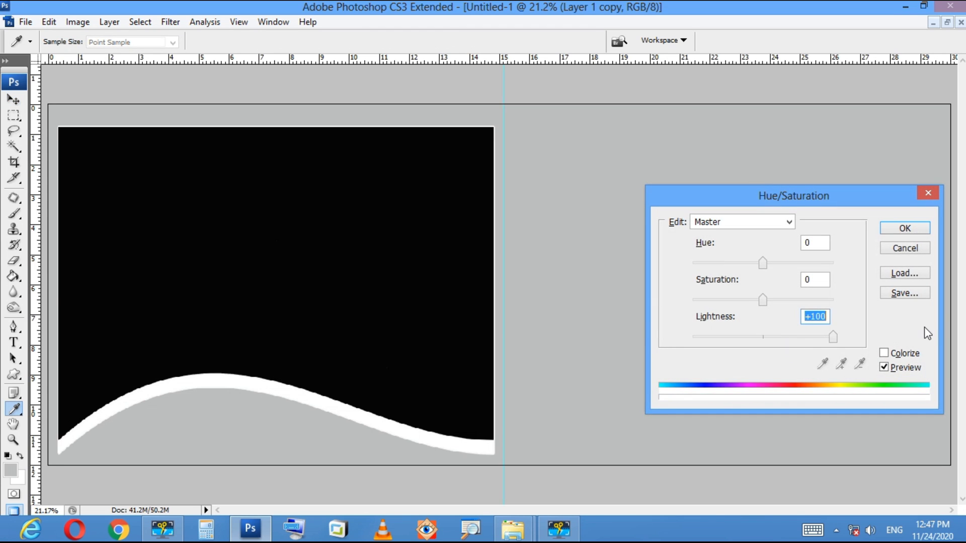
key(Return)
Stretch the white wave shape to about 103.7% width and 107.5% height around the black shape, and lower its opacity.
key(ctrl+t)
drag(491, 292, 496, 295)
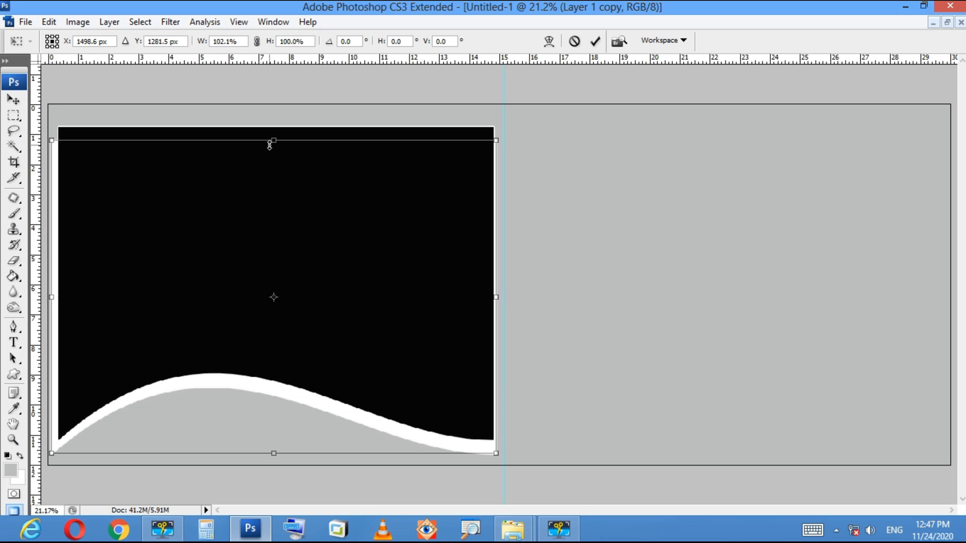
drag(274, 141, 280, 117)
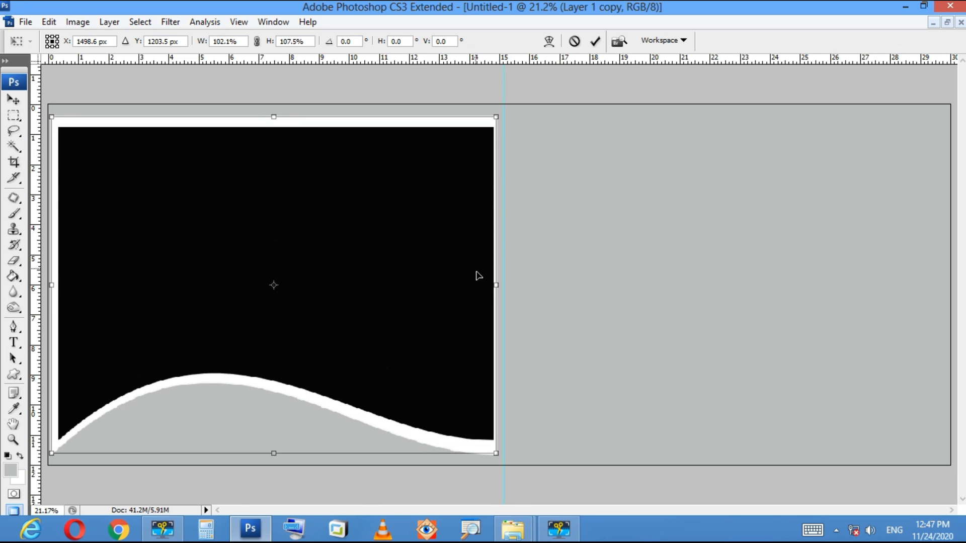
drag(497, 286, 503, 284)
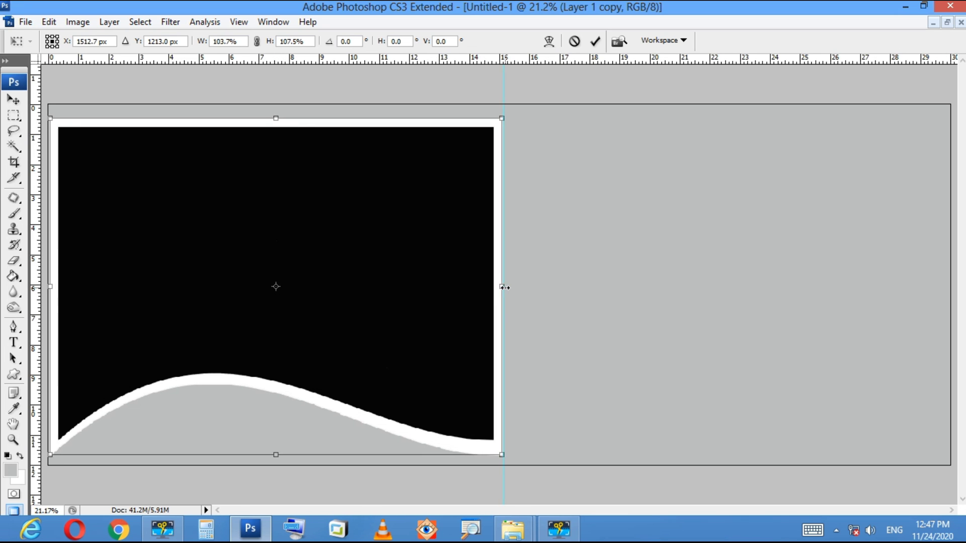
key(Return)
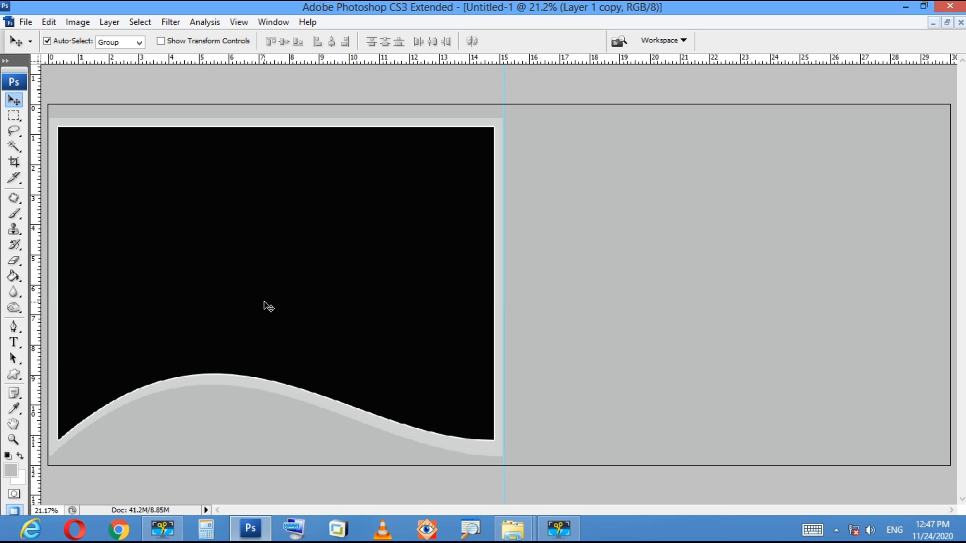
Select the black wave shape's area with the Magic Wand and paste the copied wedding ceremony photo into the selection.
click(263, 304)
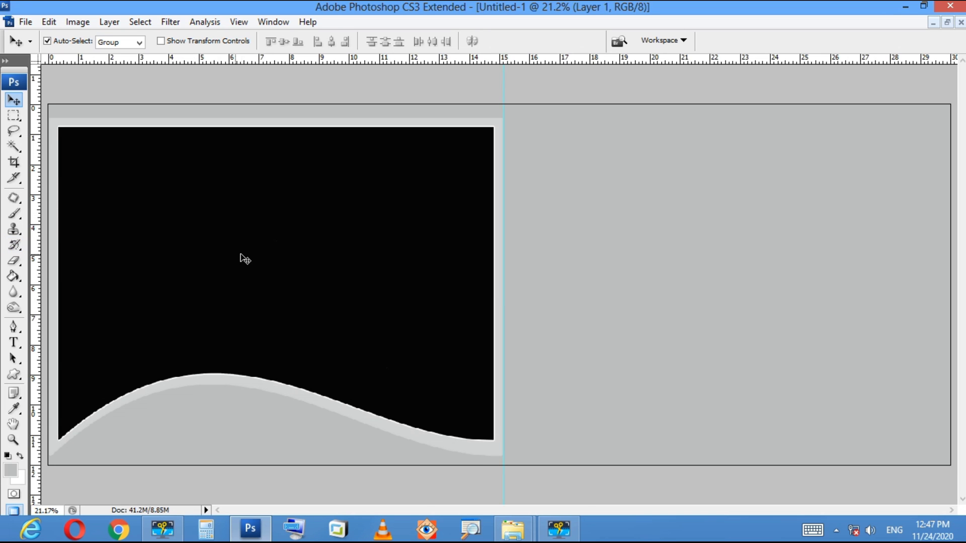
key(w)
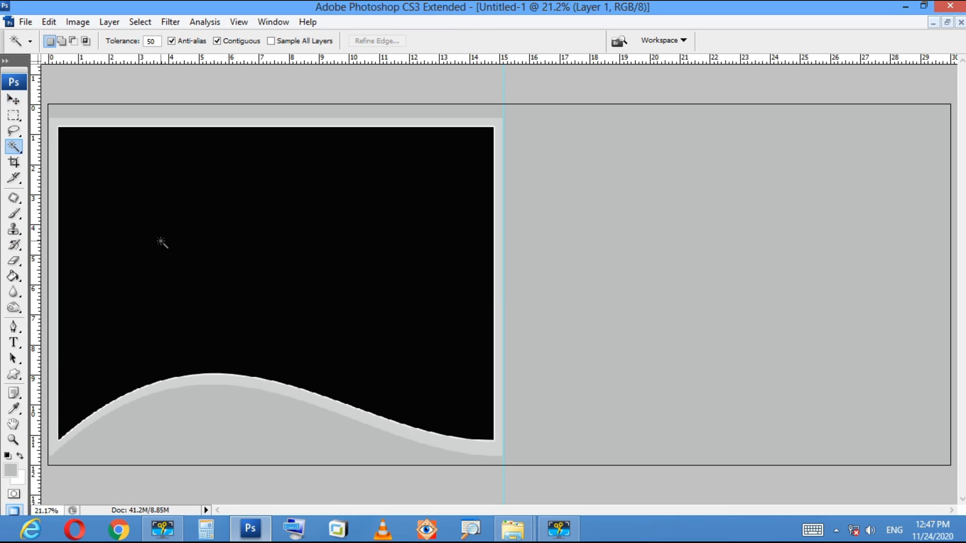
right_click(13, 147)
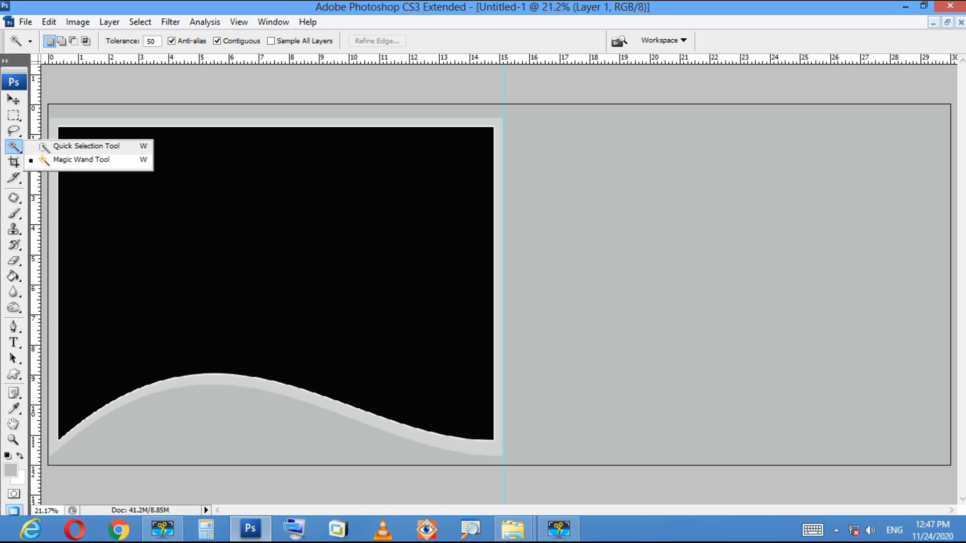
click(50, 161)
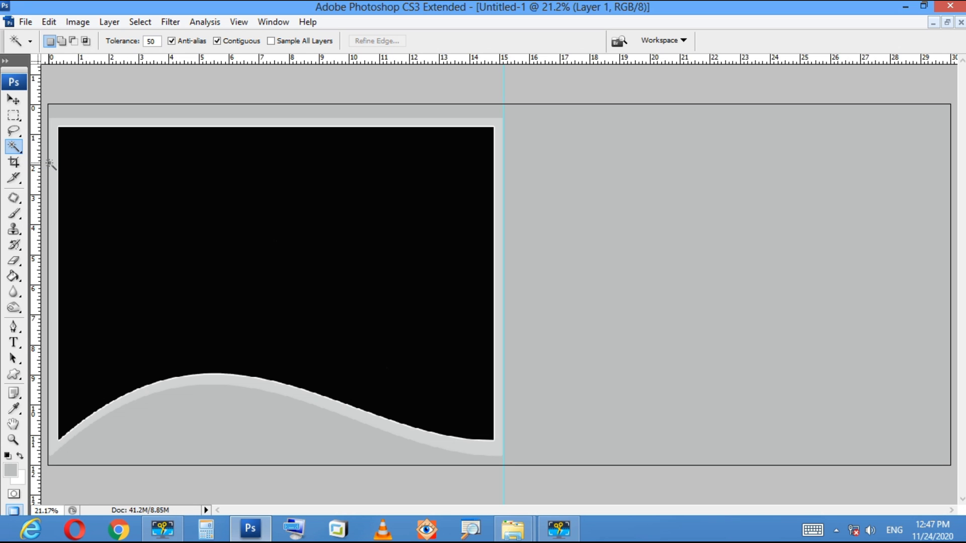
right_click(13, 146)
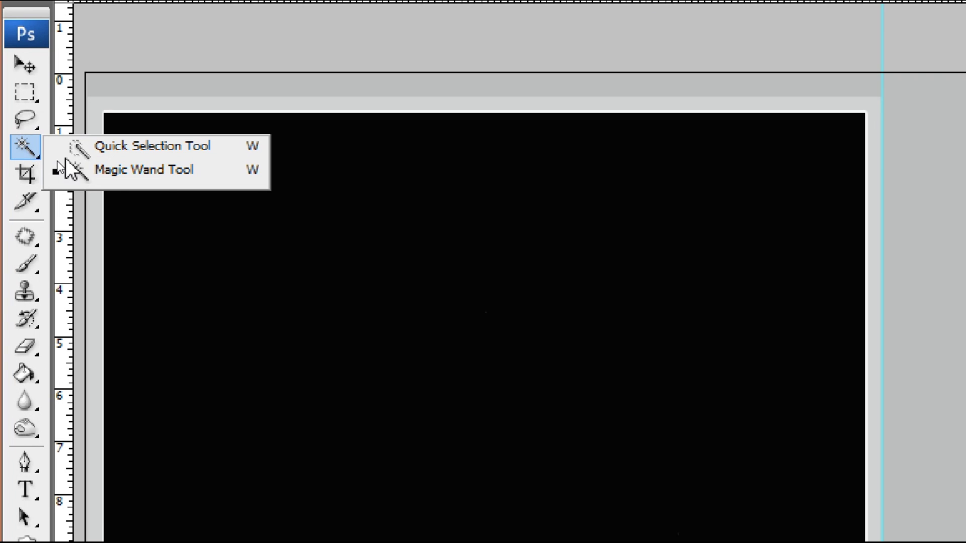
click(86, 160)
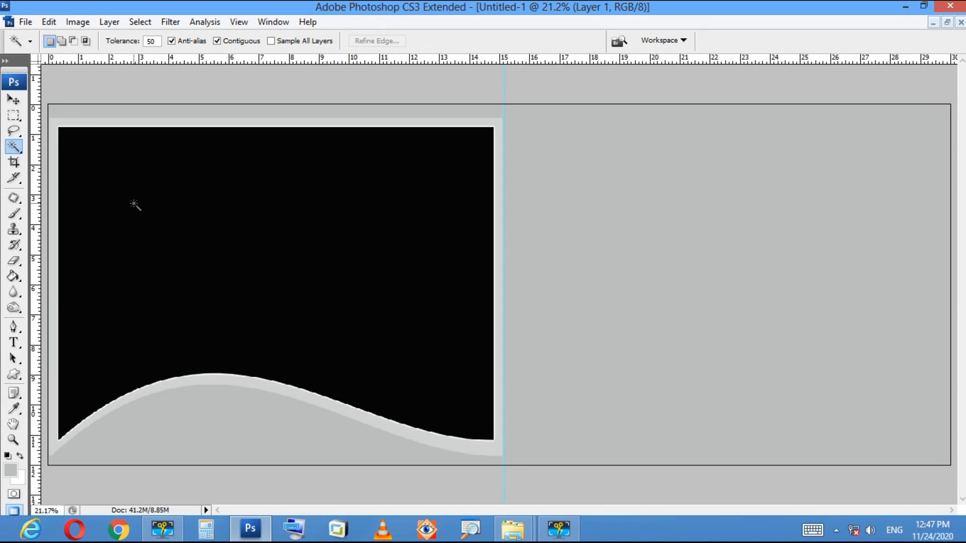
click(235, 249)
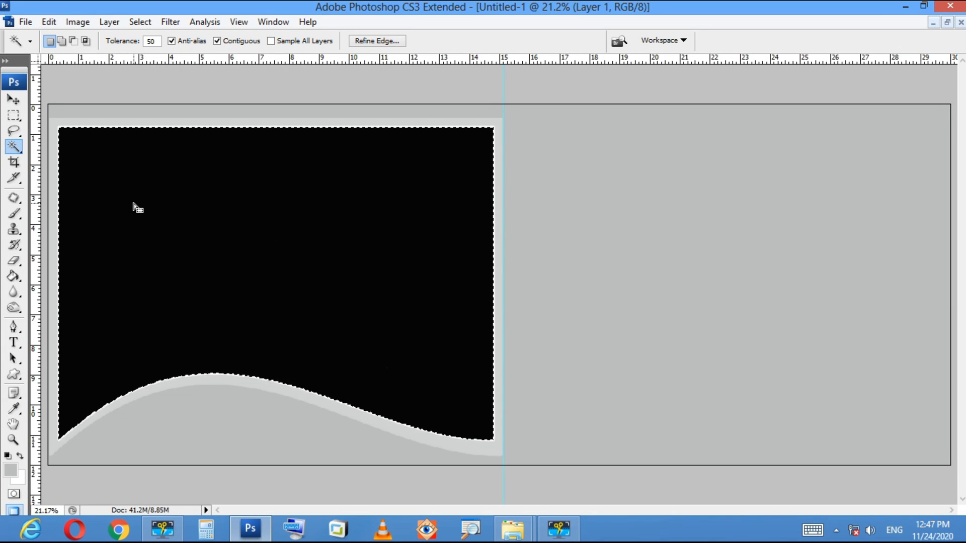
key(ctrl+shift+v)
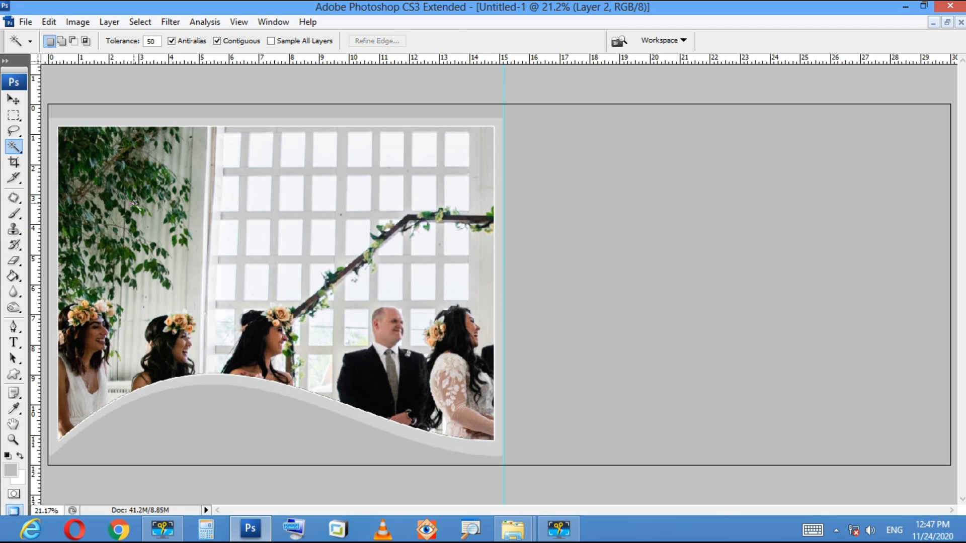
Scale the pasted photo to about 48.7% and position it to span the wave frame's width with its top covered.
key(v)
key(ctrl+minus)
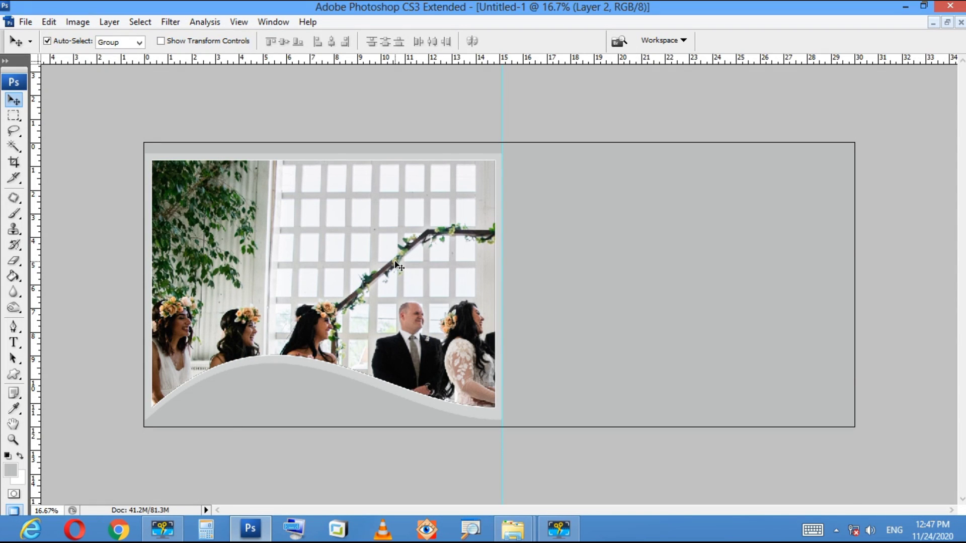
key(ctrl+t)
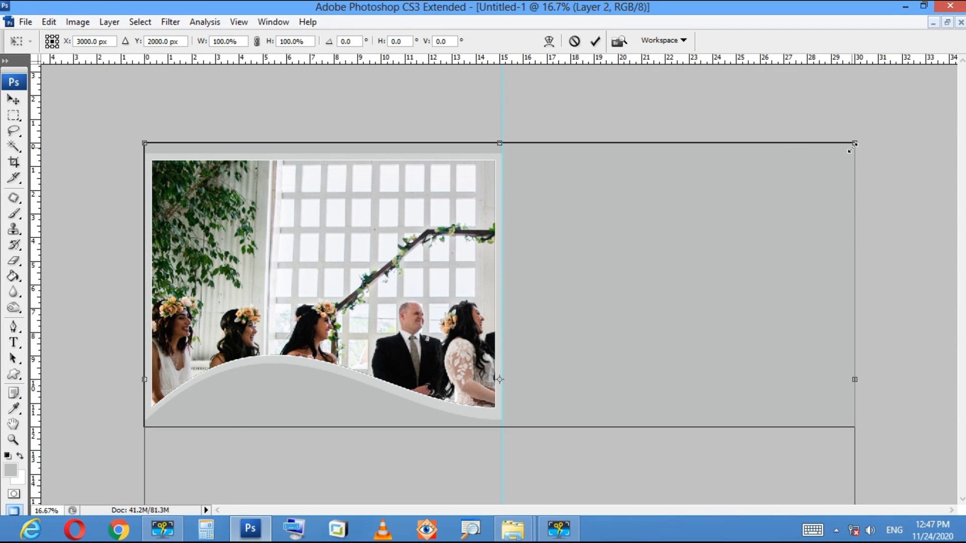
drag(845, 159, 644, 288)
drag(587, 362, 419, 259)
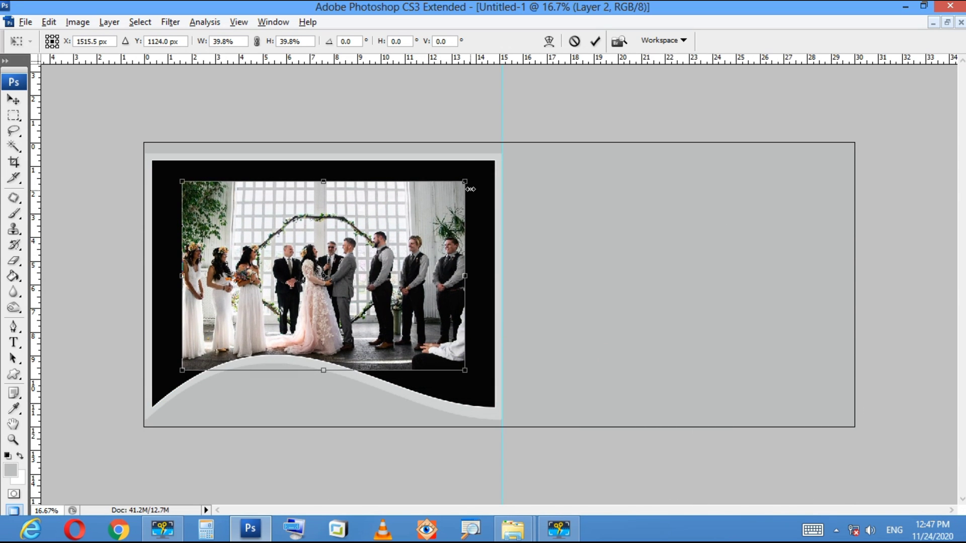
drag(465, 180, 492, 155)
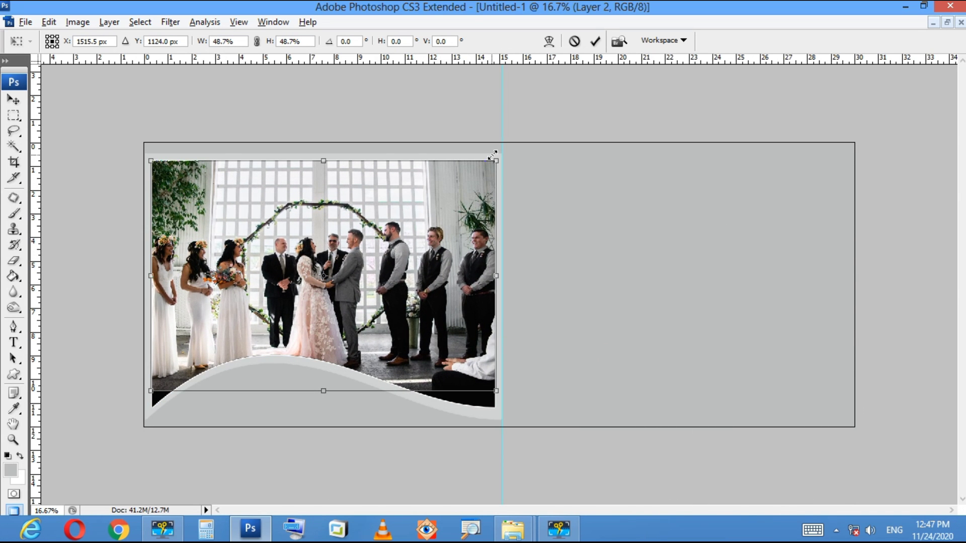
key(Return)
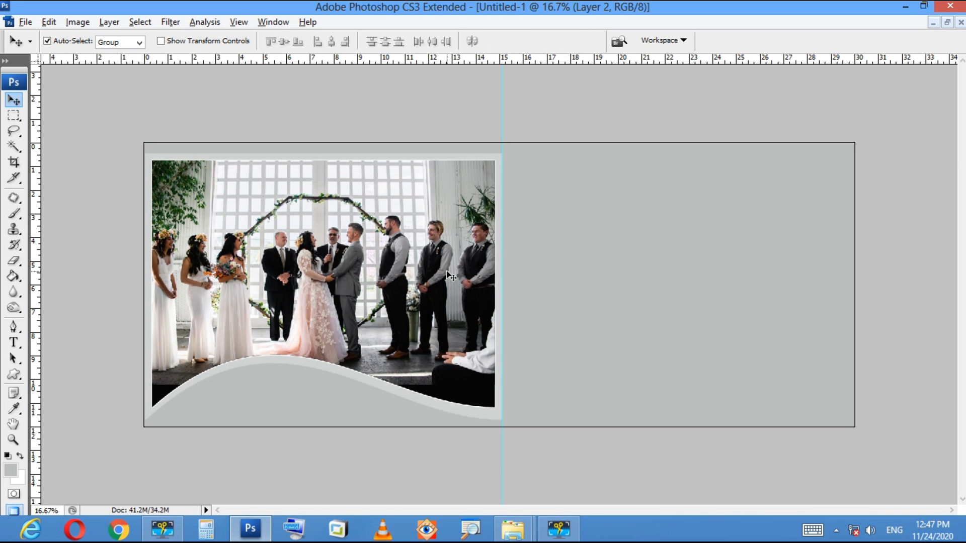
Shrink the ceremony photo slightly so its sides match the wave frame's edges.
key(ctrl+t)
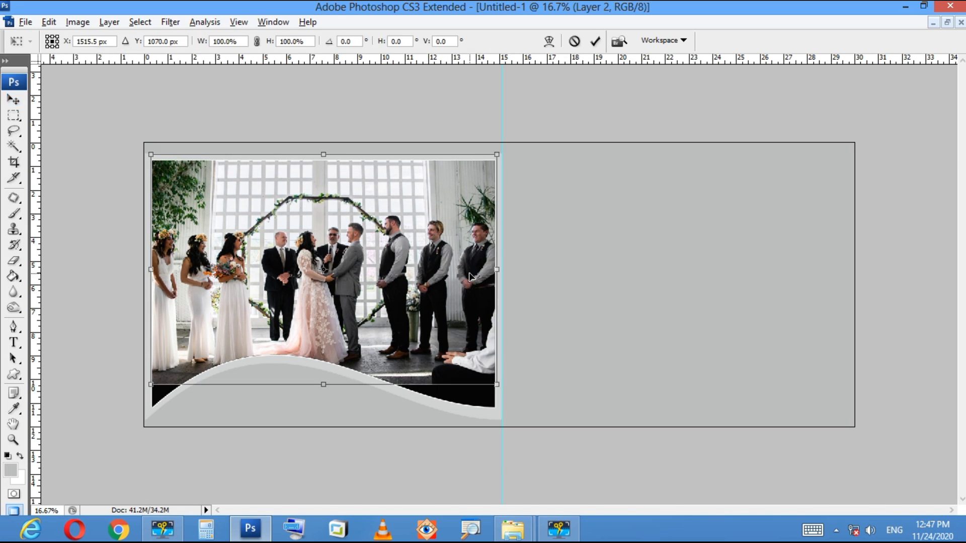
drag(495, 154, 490, 154)
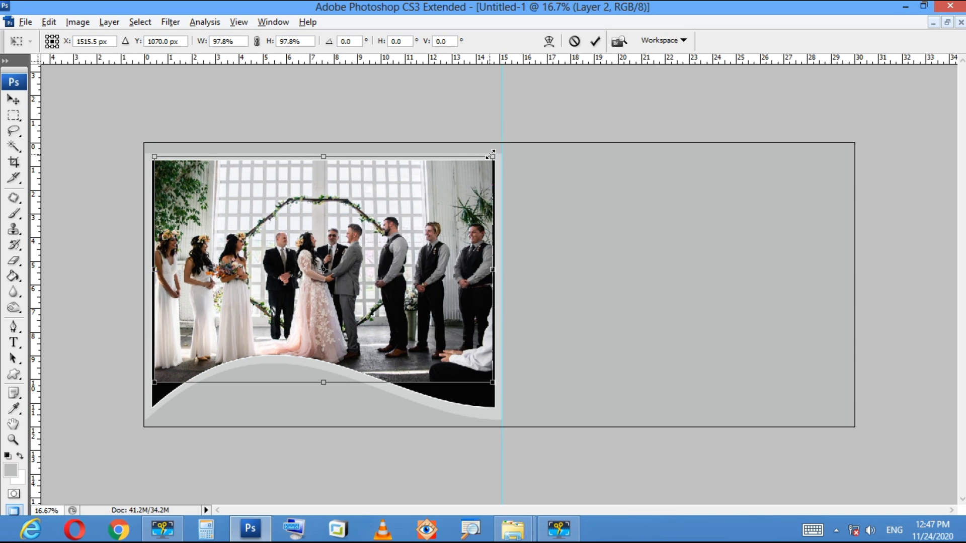
key(Return)
Duplicate the ceremony photo lower down behind the original and enlarge the copy so its floor fills the black gap along the wave.
drag(427, 259, 431, 325)
key(ctrl+z)
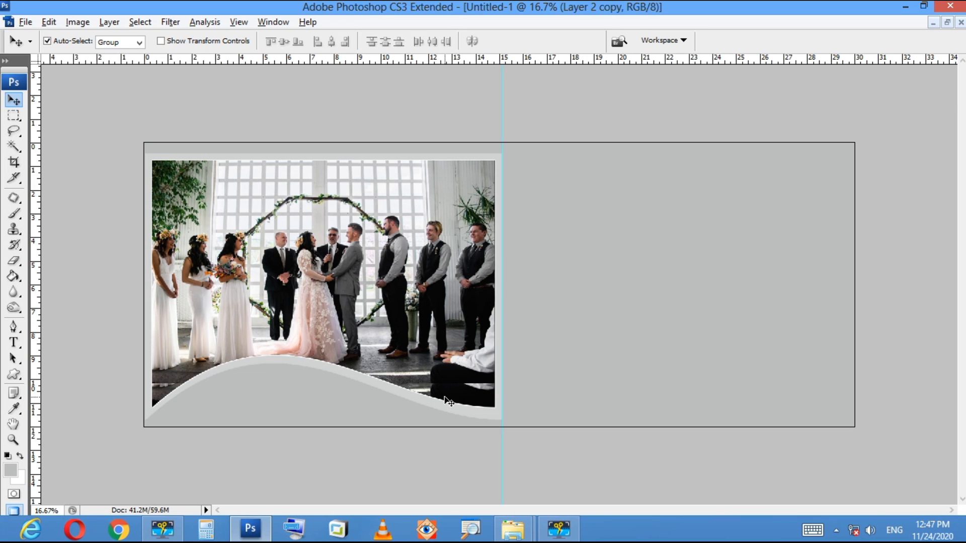
key(ctrl+z)
key(ctrl+t)
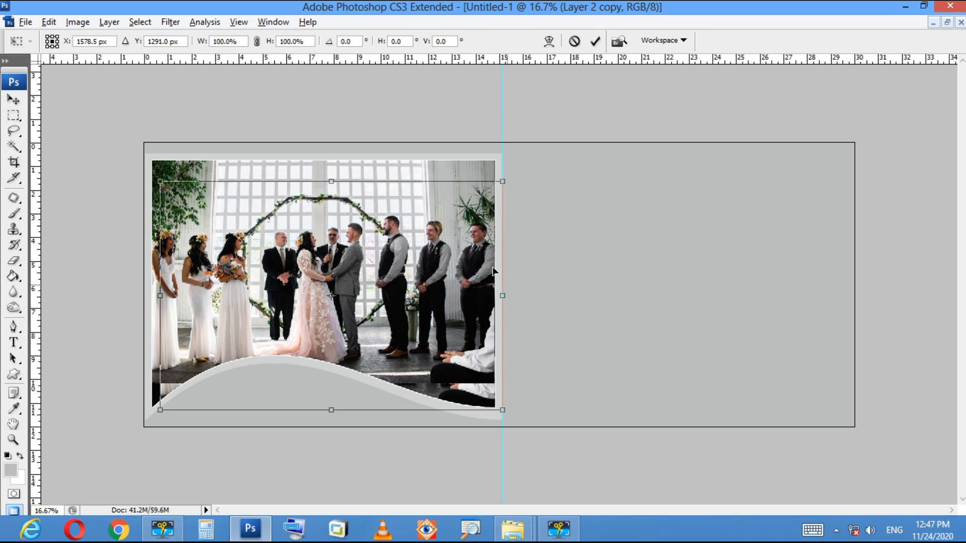
drag(503, 180, 616, 92)
key(Return)
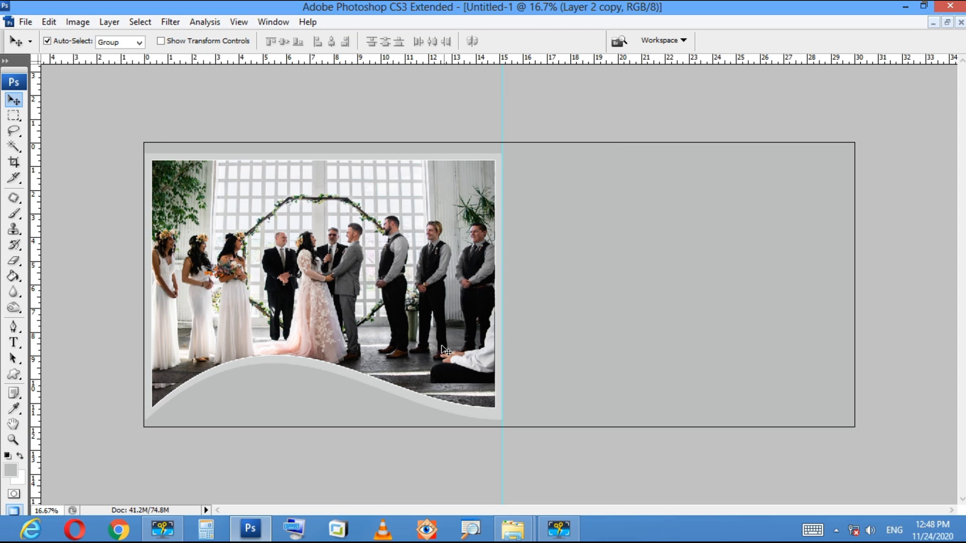
Enlarge the front ceremony photo slightly with Free Transform.
click(316, 356)
key(ctrl+t)
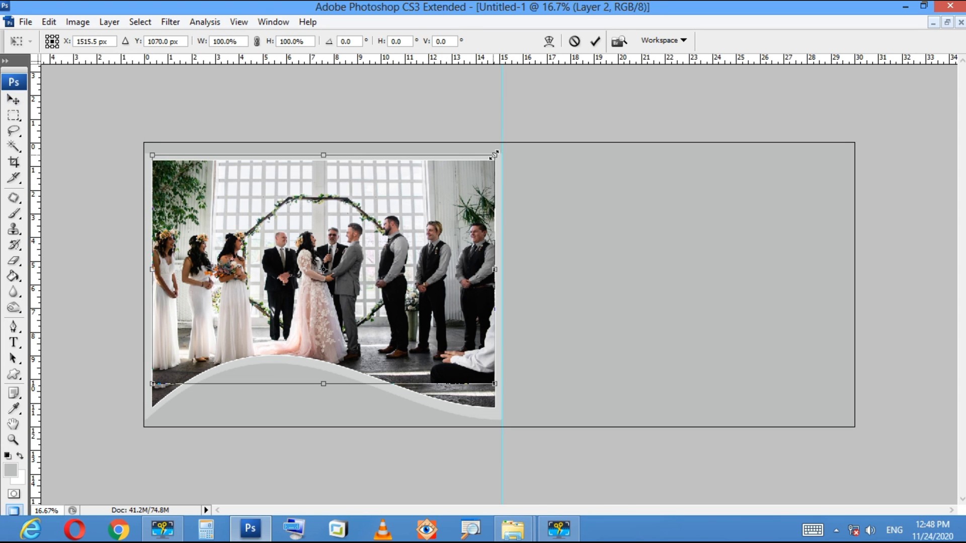
key(Return)
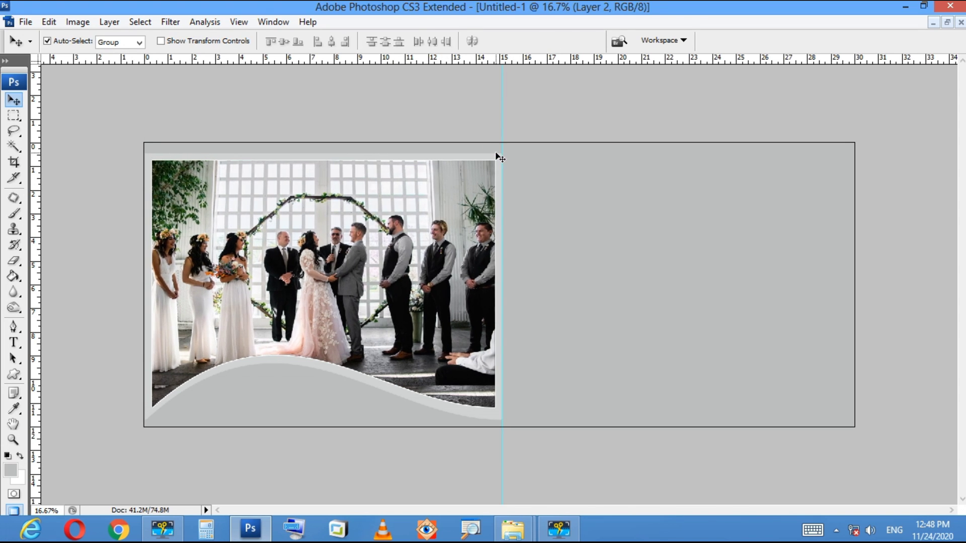
click(161, 396)
key(s)
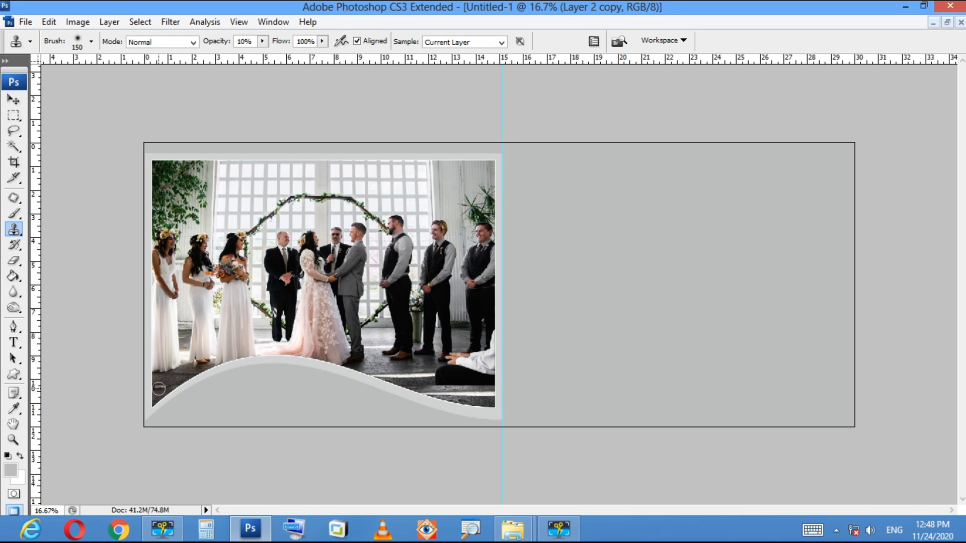
key(ctrl+space)
drag(145, 374, 265, 435)
right_click(153, 277)
click(167, 286)
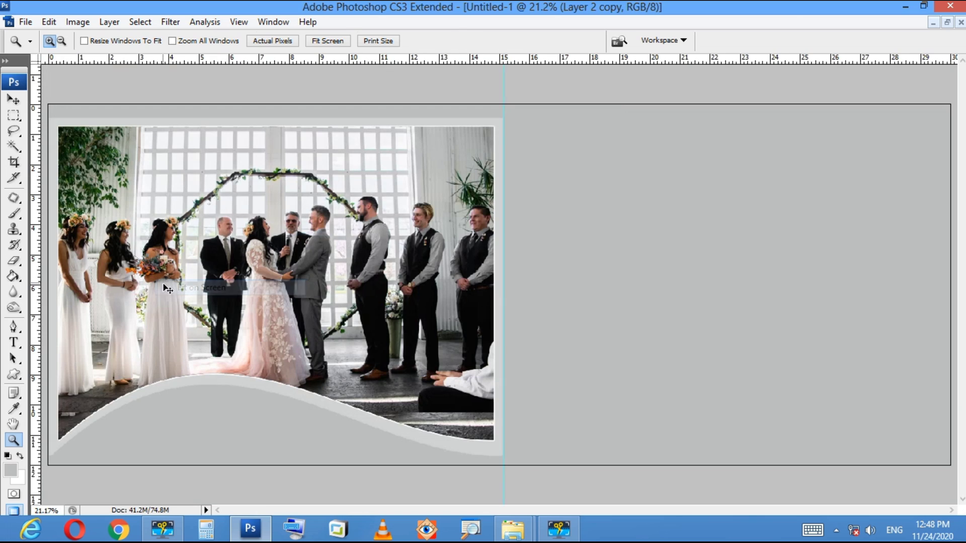
key(v)
right_click(65, 417)
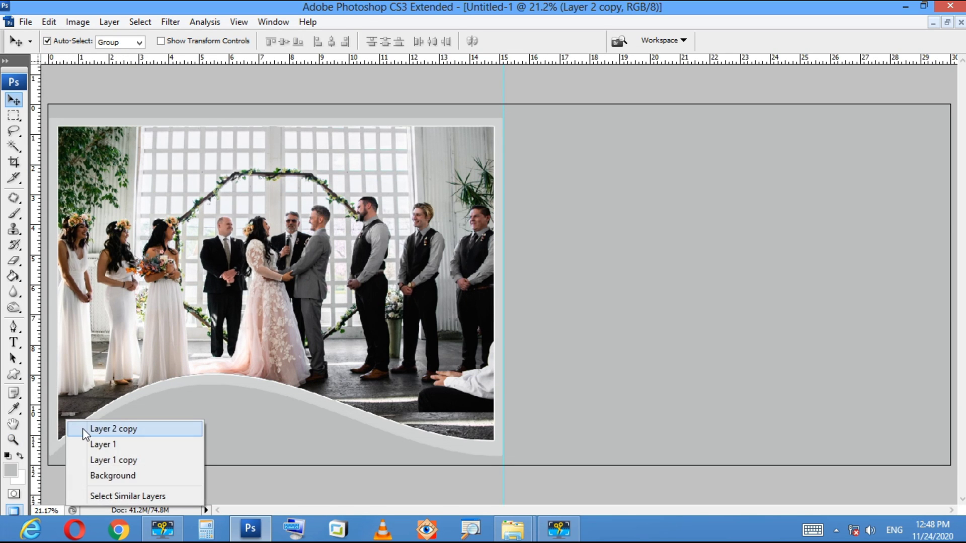
click(81, 428)
key(s)
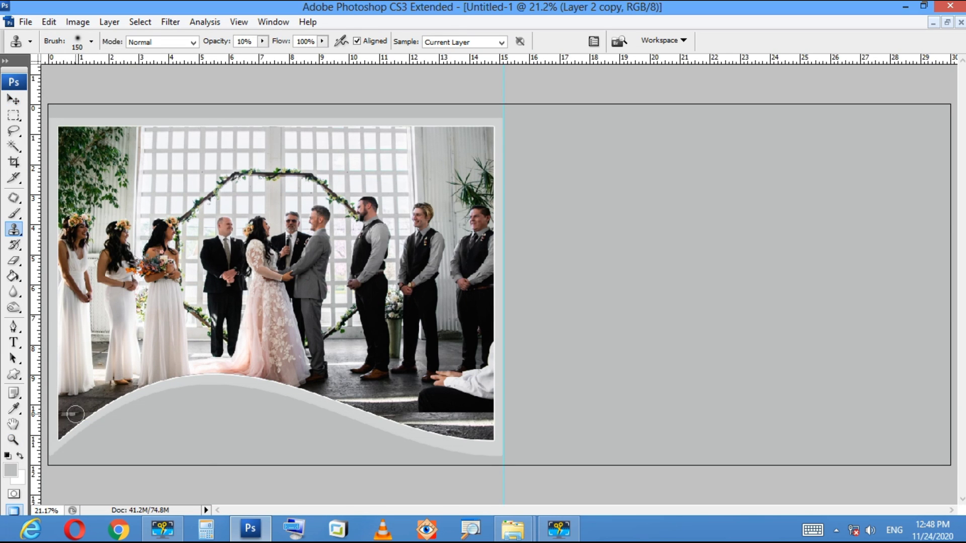
key(c)
key(v)
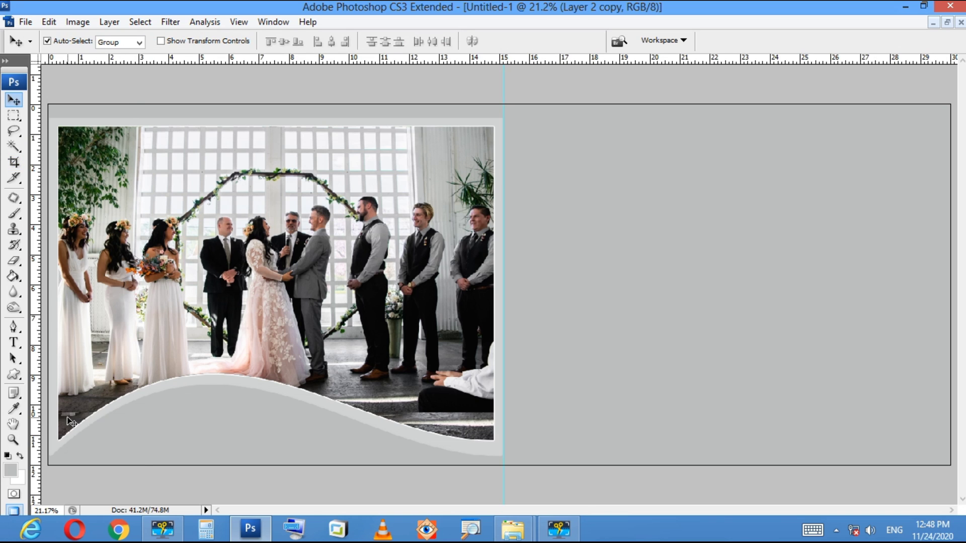
Enlarge the rear photo copy to about 141.9% and reposition it so only plain floor fills the strip above the wave edge.
key(ctrl+minus)
key(ctrl+minus)
key(ctrl+t)
drag(232, 379, 158, 427)
drag(398, 356, 428, 316)
key(Return)
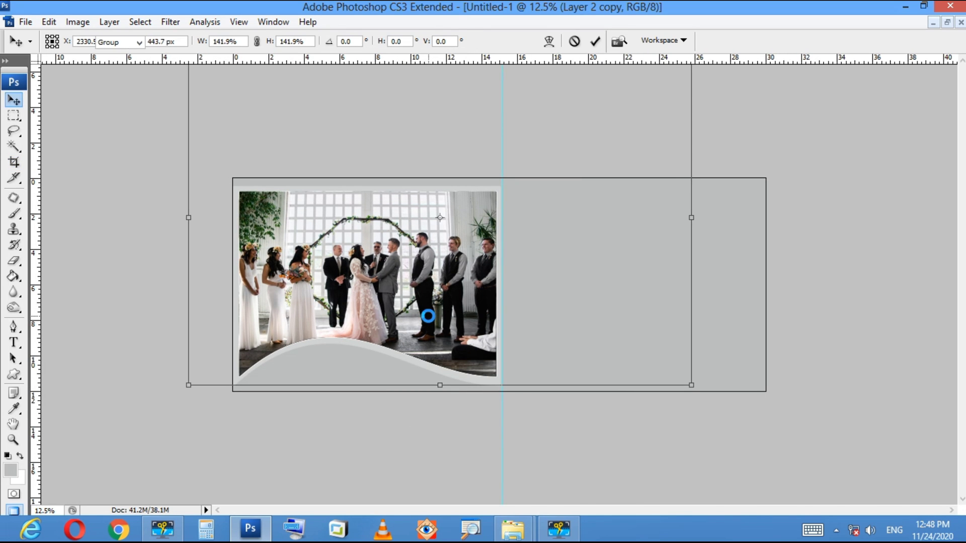
key(z)
right_click(423, 314)
click(437, 322)
key(v)
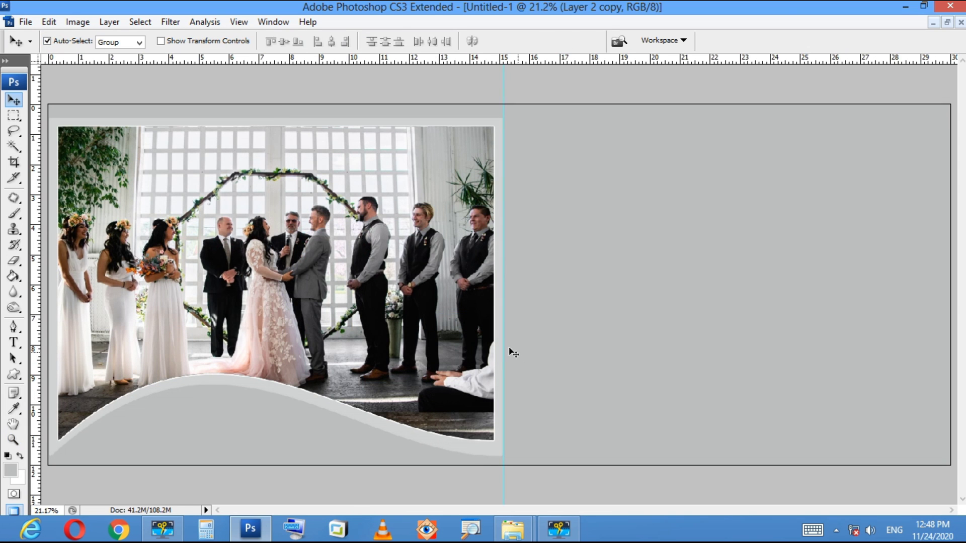
click(408, 454)
key(e)
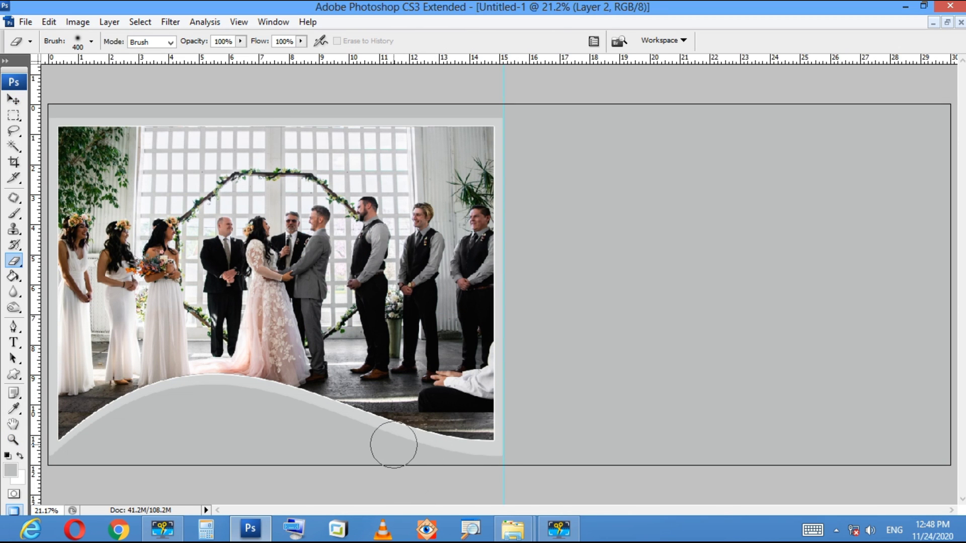
key(z)
right_click(262, 294)
click(272, 301)
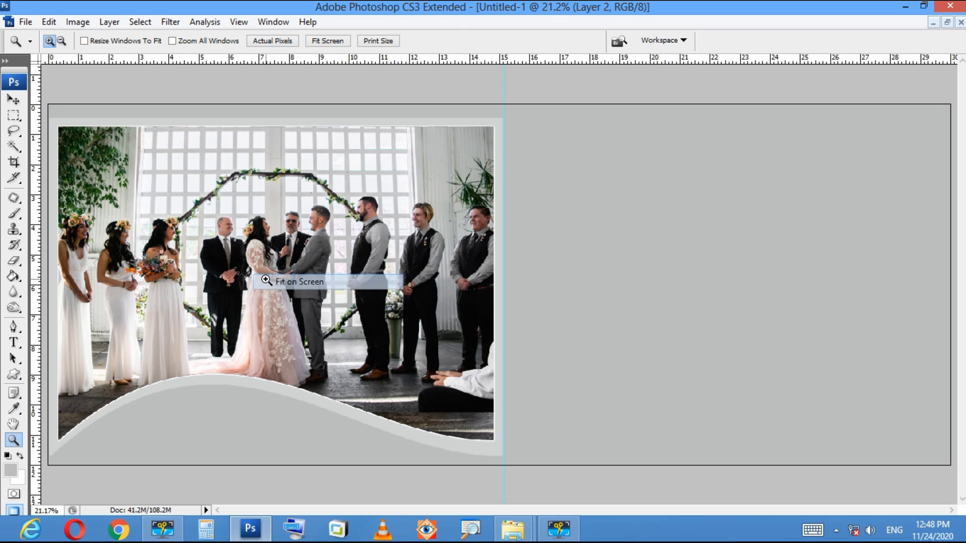
key(v)
click(204, 391)
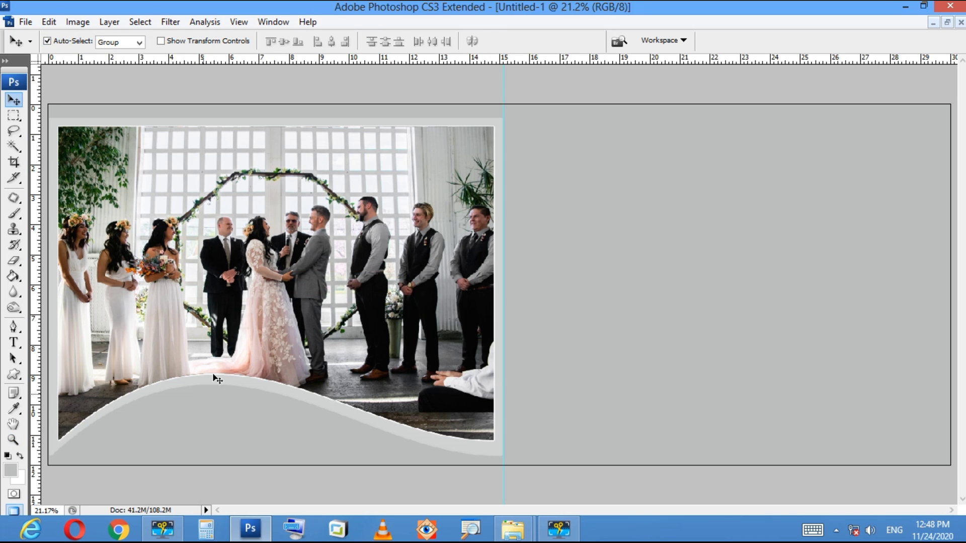
Paste the ceremony photo directly above the Background layer and scale it to 53.8% around the first page's frame.
key(z)
right_click(233, 253)
click(250, 264)
key(v)
right_click(214, 416)
click(233, 426)
right_click(228, 412)
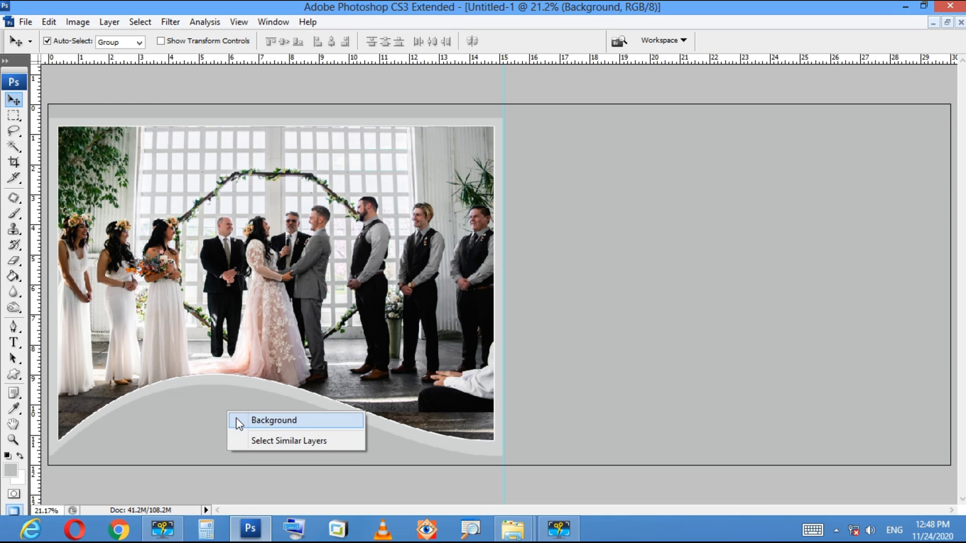
click(254, 425)
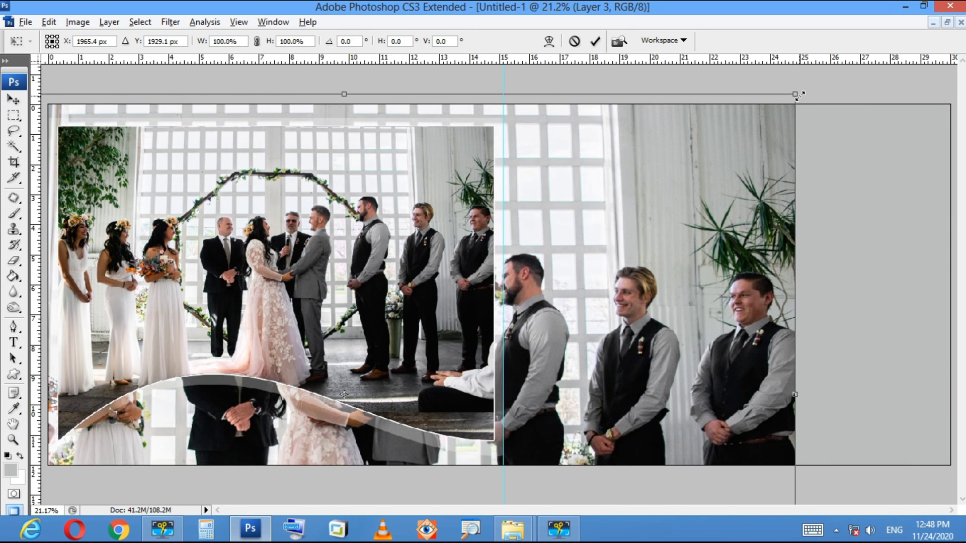
drag(798, 95, 530, 155)
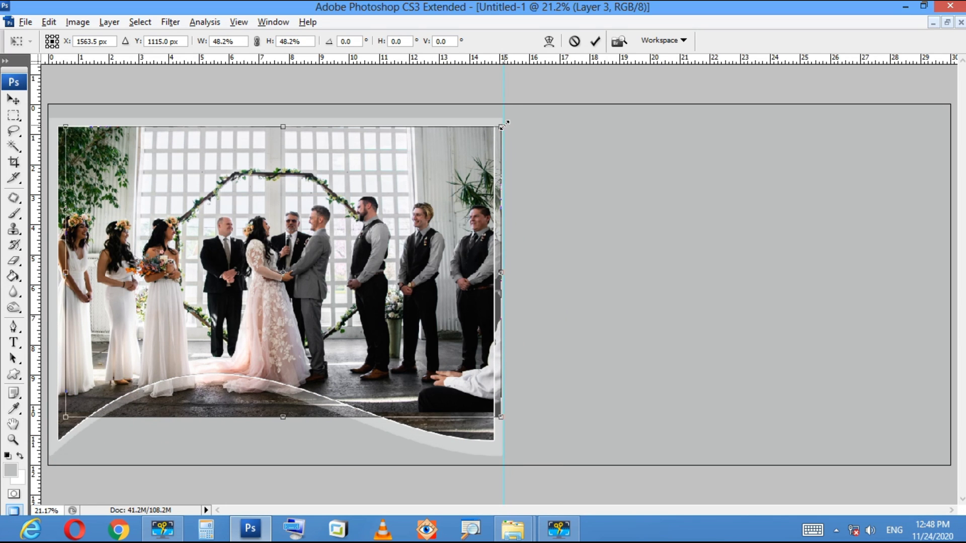
drag(503, 124, 523, 101)
key(Return)
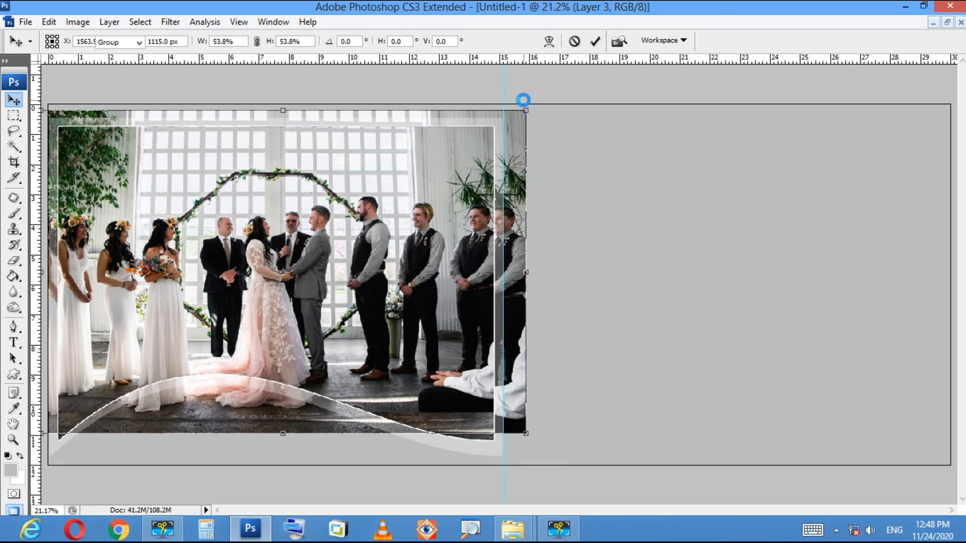
Enlarge the rear ceremony photo a little more with Free Transform and set its layer opacity to 30%.
key(ctrl+minus)
key(ctrl+minus)
key(ctrl+t)
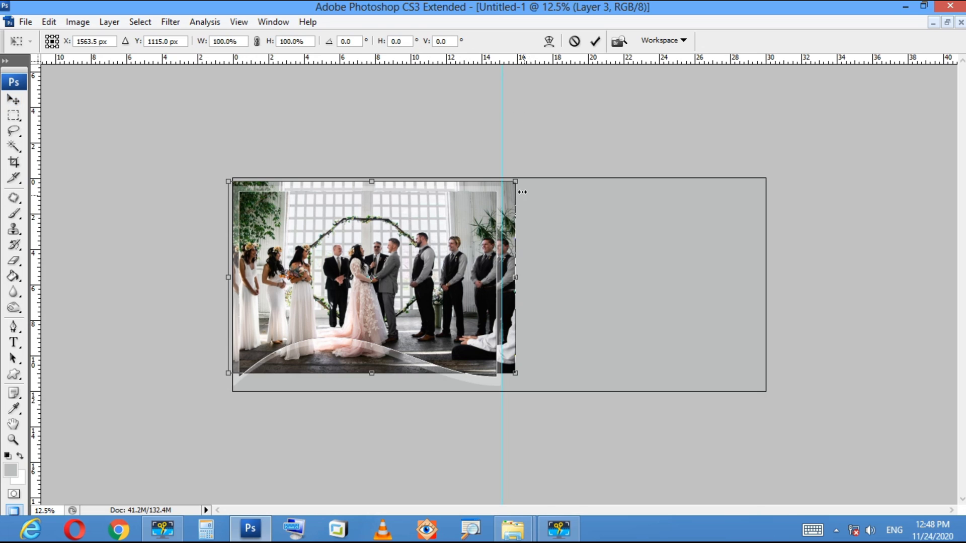
drag(516, 183, 529, 174)
key(Return)
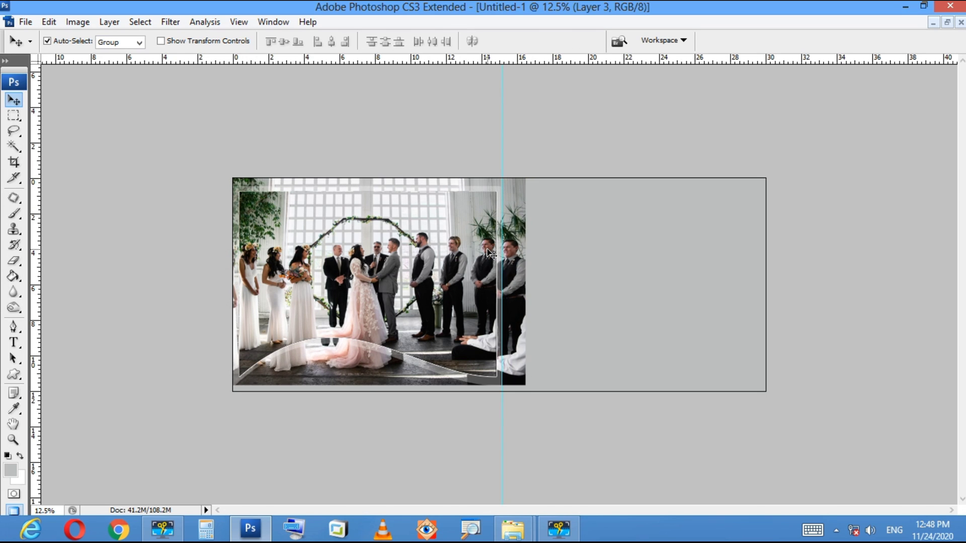
key(3)
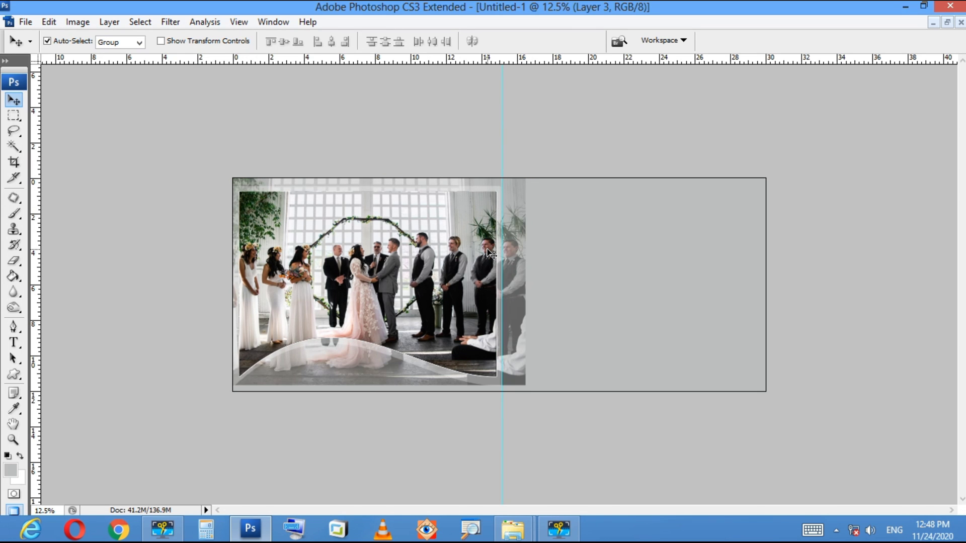
Move the faded ceremony photo slightly down and enlarge it until it covers the first page's full height.
key(shift+Down)
key(shift+Down)
key(shift+Down)
key(shift+Down)
key(shift+Down)
key(shift+Down)
key(shift+Down)
key(shift+Down)
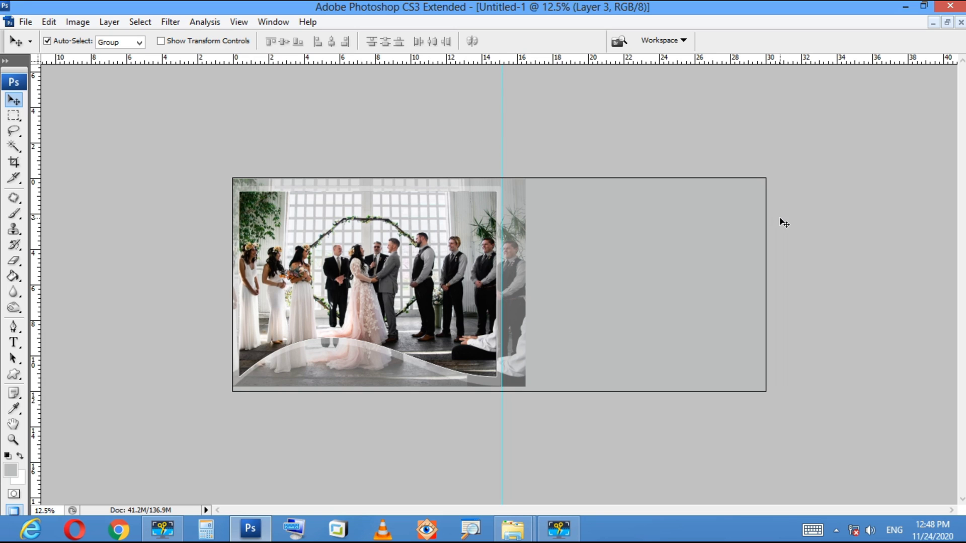
key(ctrl+t)
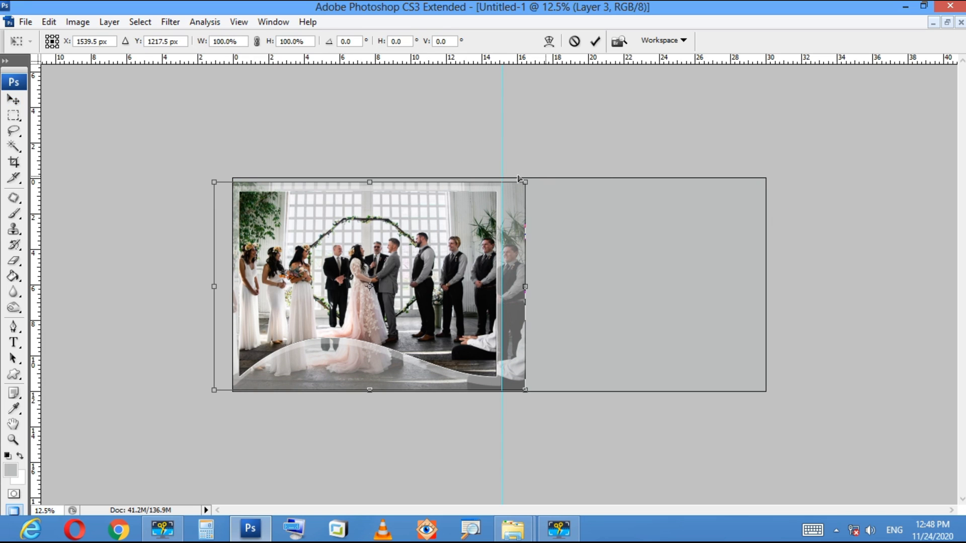
drag(523, 180, 530, 177)
key(Return)
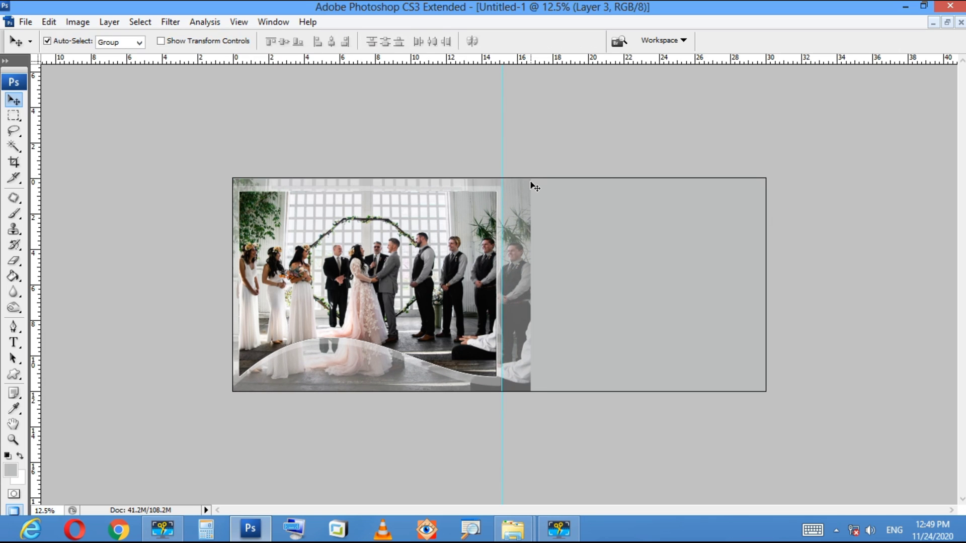
Erase the faded photo's strip that spills past the centre guide, using a soft 900 px Eraser brush.
key(e)
key(bracketright)
key(bracketright)
key(bracketright)
key(bracketright)
key(bracketright)
key(bracketright)
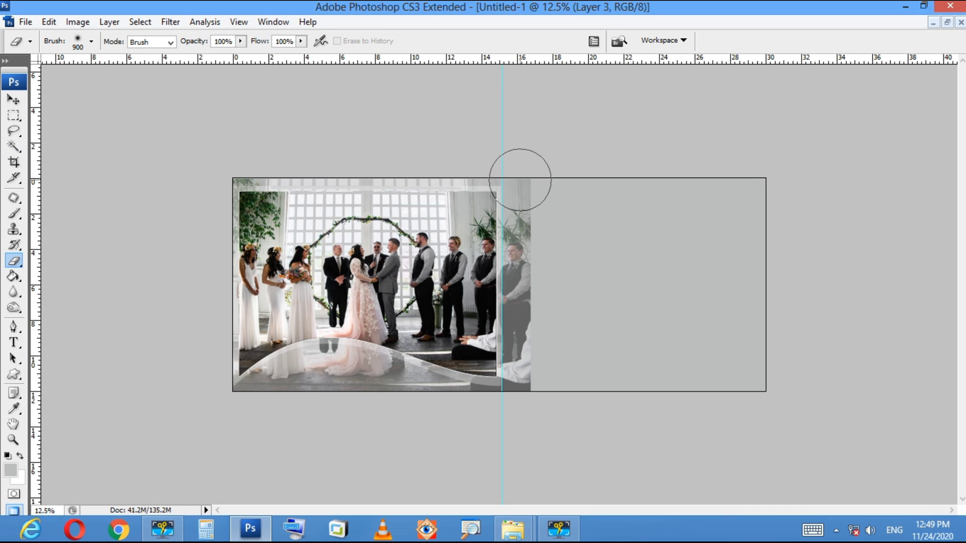
drag(521, 173, 520, 367)
key(z)
right_click(340, 318)
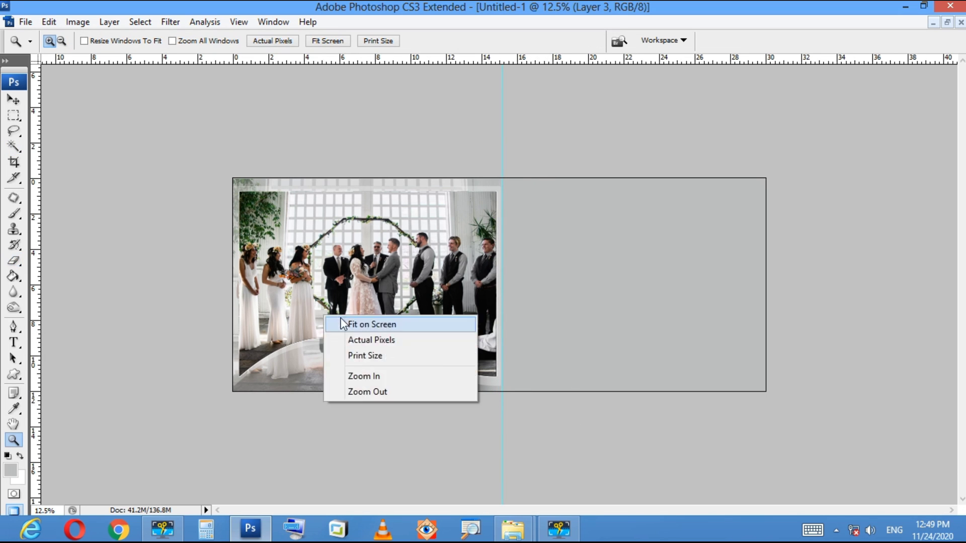
click(347, 323)
Switch to File Explorer and close the window of the ok photo folder.
key(alt+Tab)
click(512, 291)
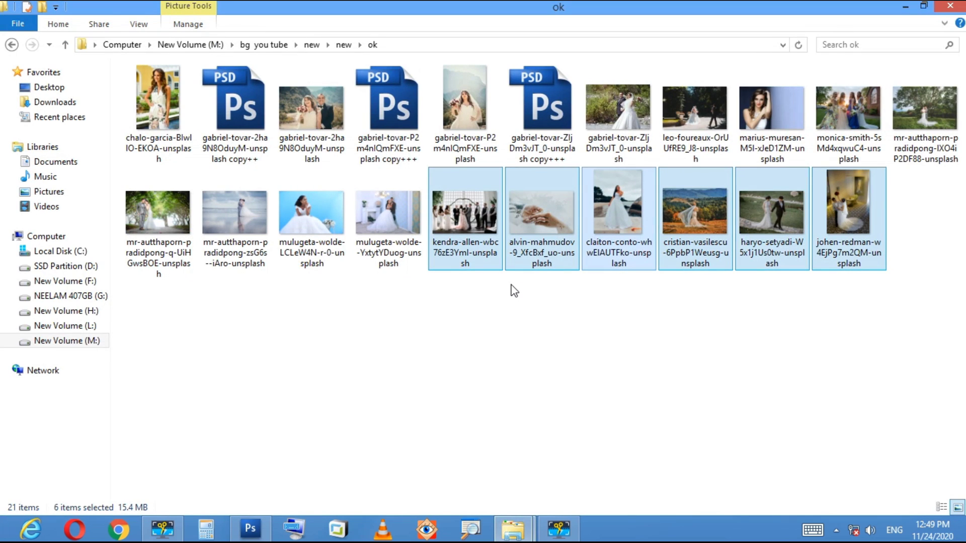
click(513, 290)
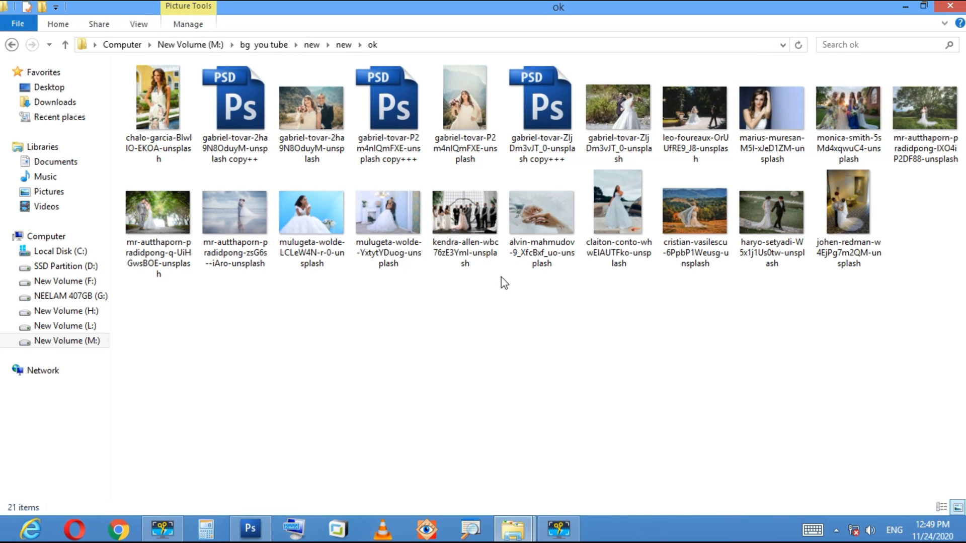
click(481, 236)
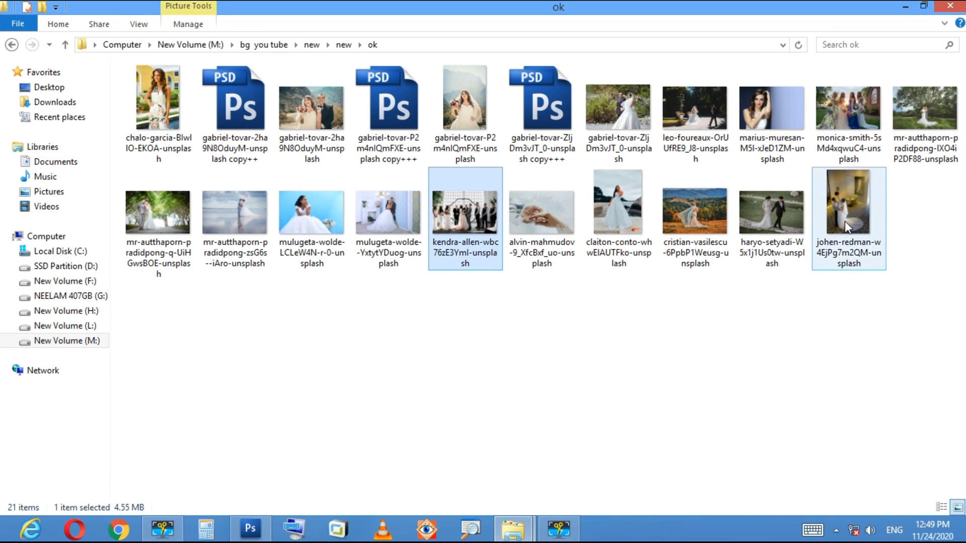
shift+click(844, 221)
key(BackSpace)
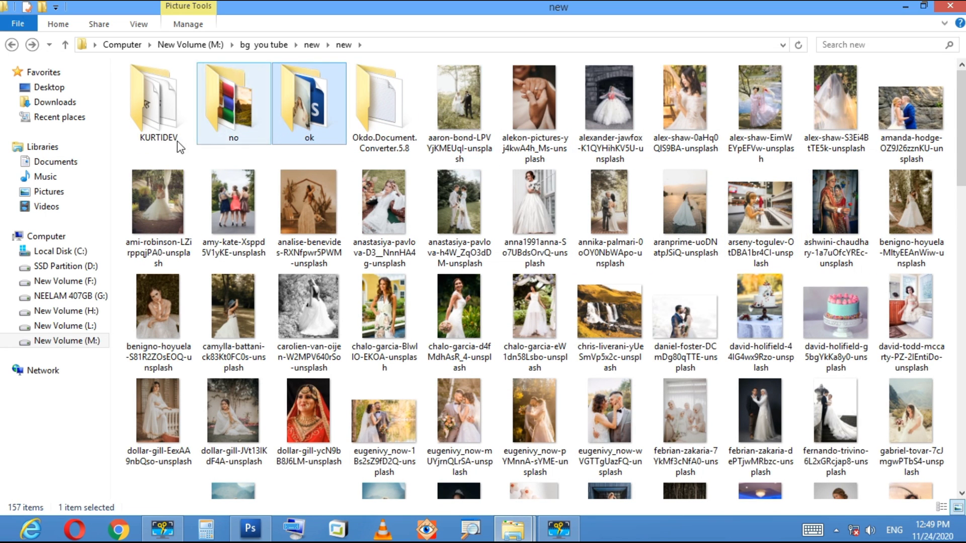
click(950, 8)
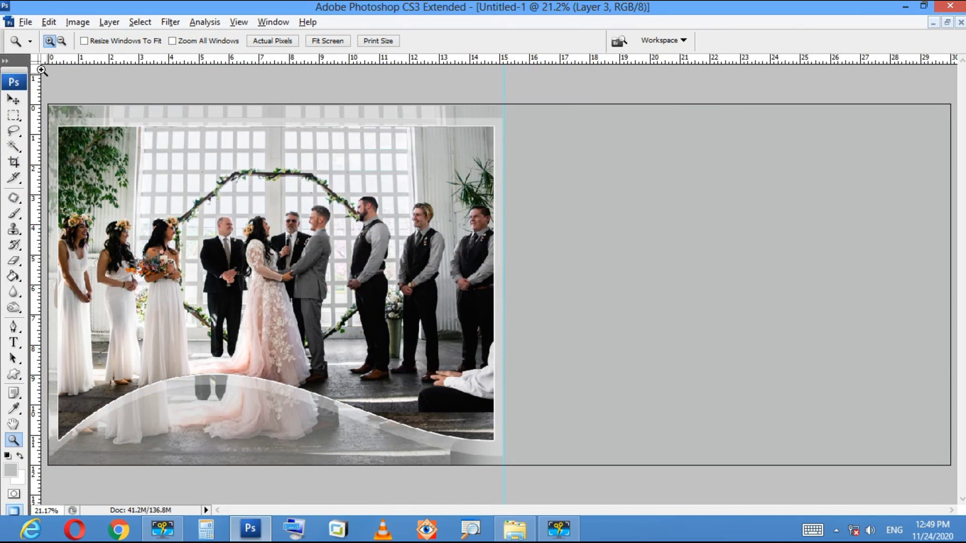
Open the photo of the couple walking hand in hand on the stone path from the creativity folder in Photoshop.
click(514, 529)
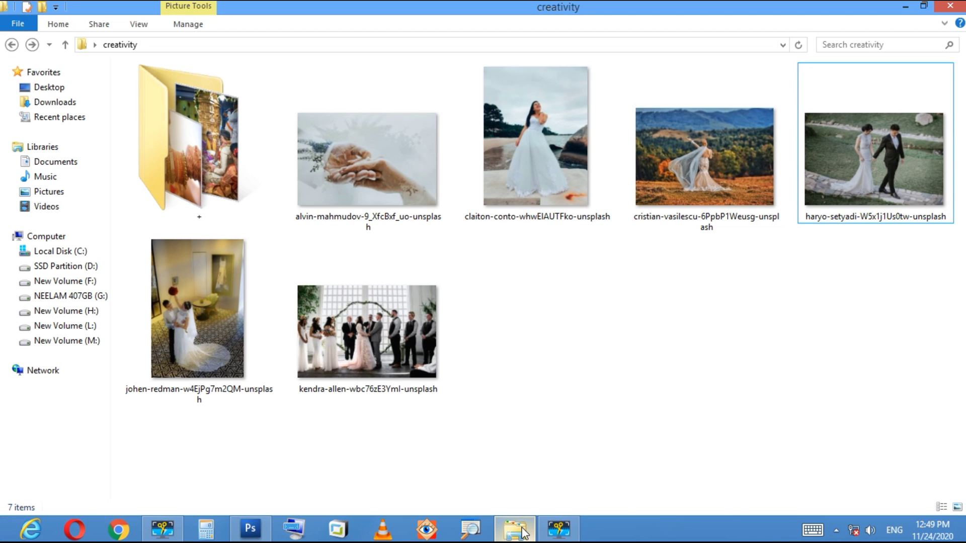
click(367, 161)
click(364, 332)
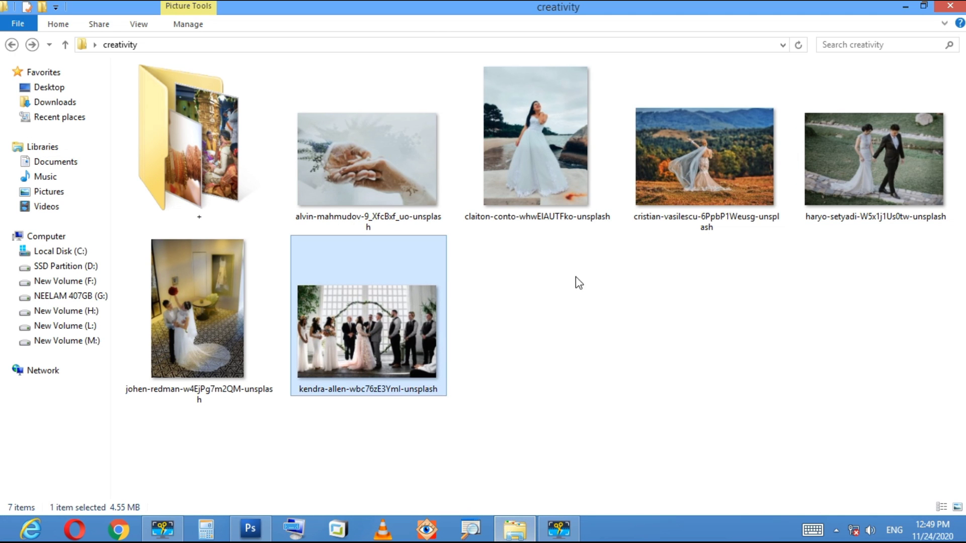
click(360, 185)
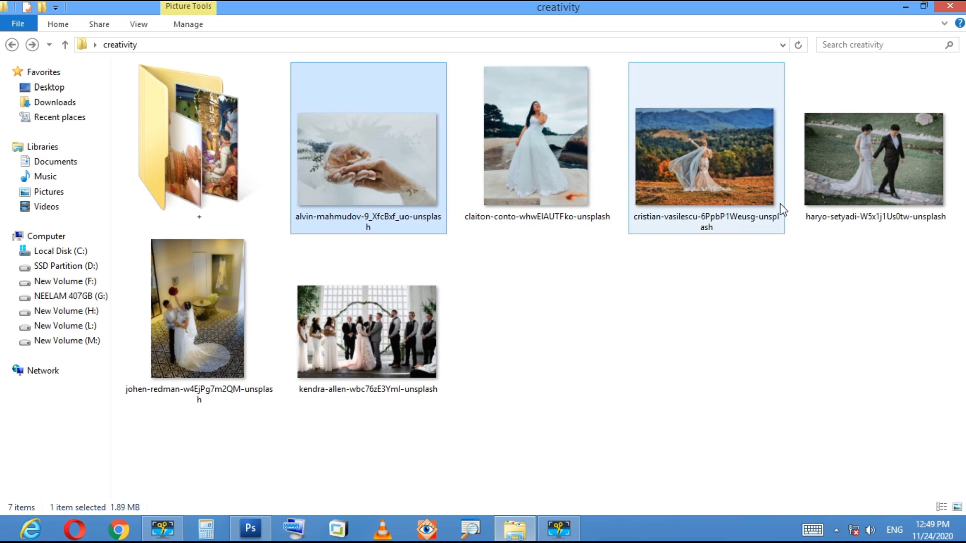
drag(895, 196, 815, 195)
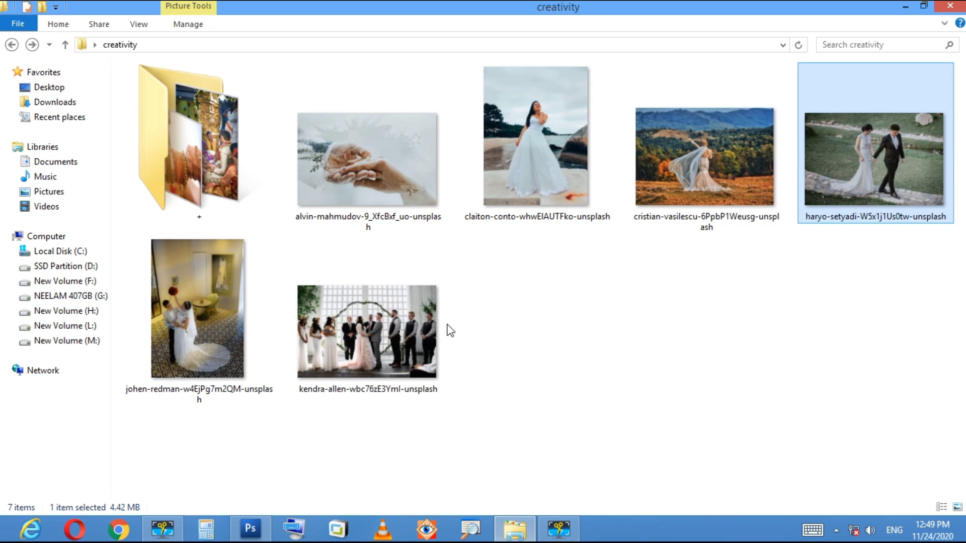
drag(879, 153, 426, 301)
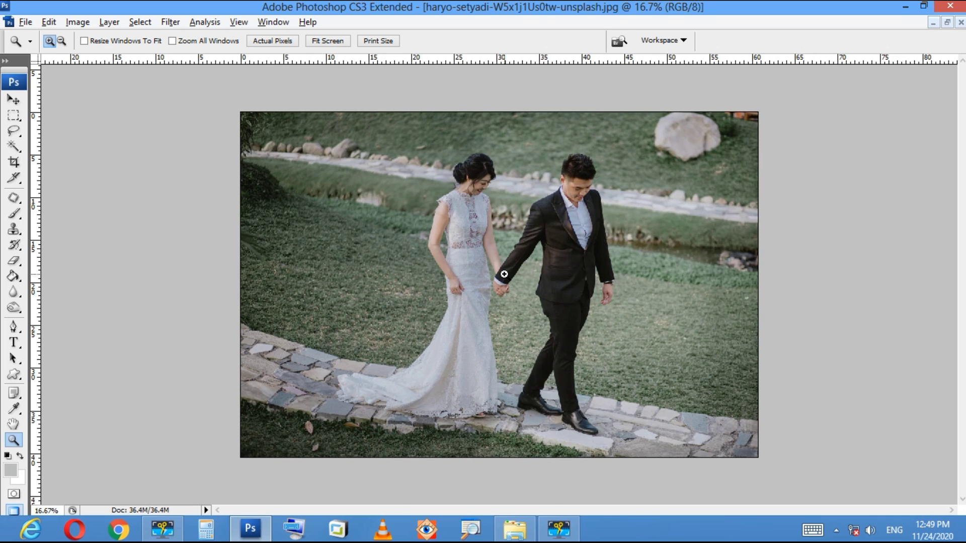
Cut the whole image of the walking couple and close its file without saving.
right_click(511, 277)
click(522, 286)
key(ctrl+a)
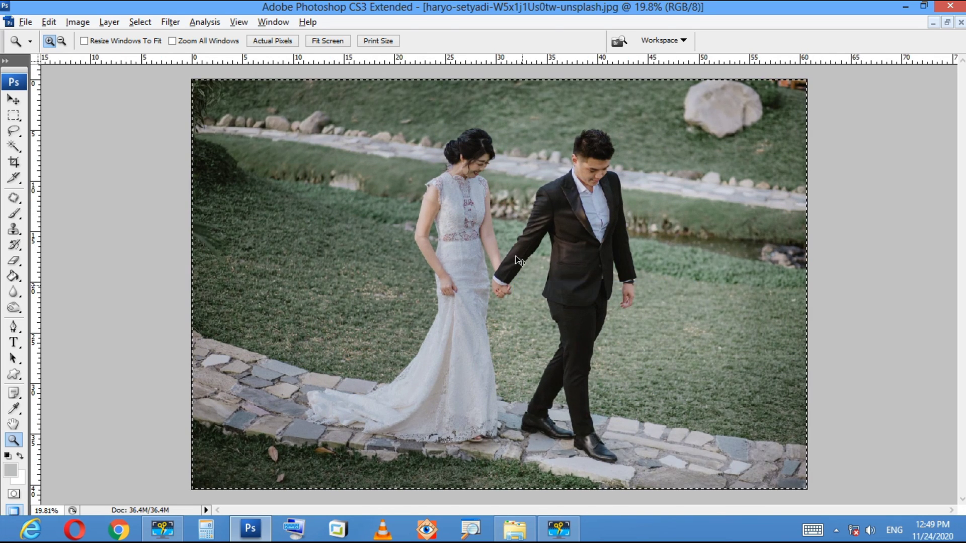
key(ctrl+x)
key(ctrl+w)
click(503, 215)
key(ctrl)
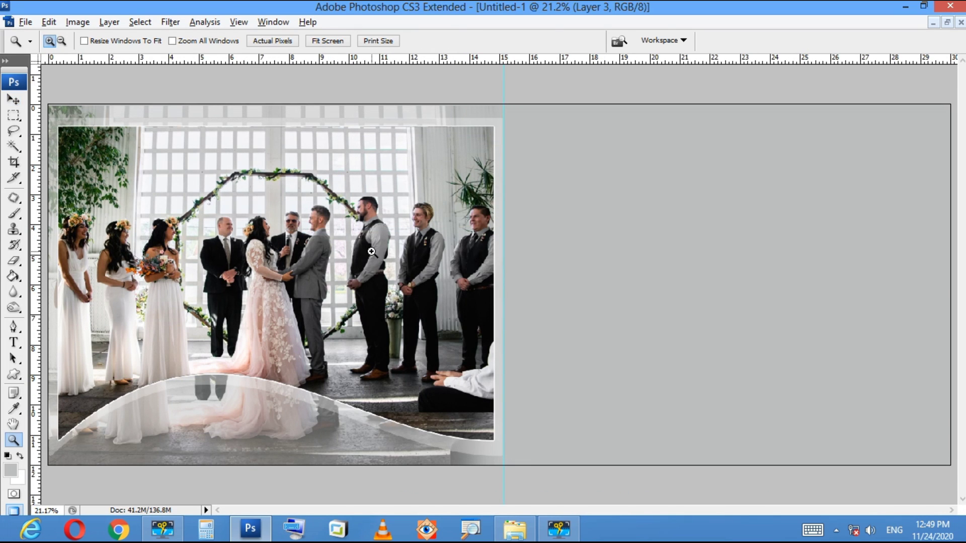
Paste the walking couple photo into the album document, scale it to 36.4% and place it on the upper part of the second page.
right_click(378, 256)
click(388, 265)
key(ctrl+v)
key(ctrl+t)
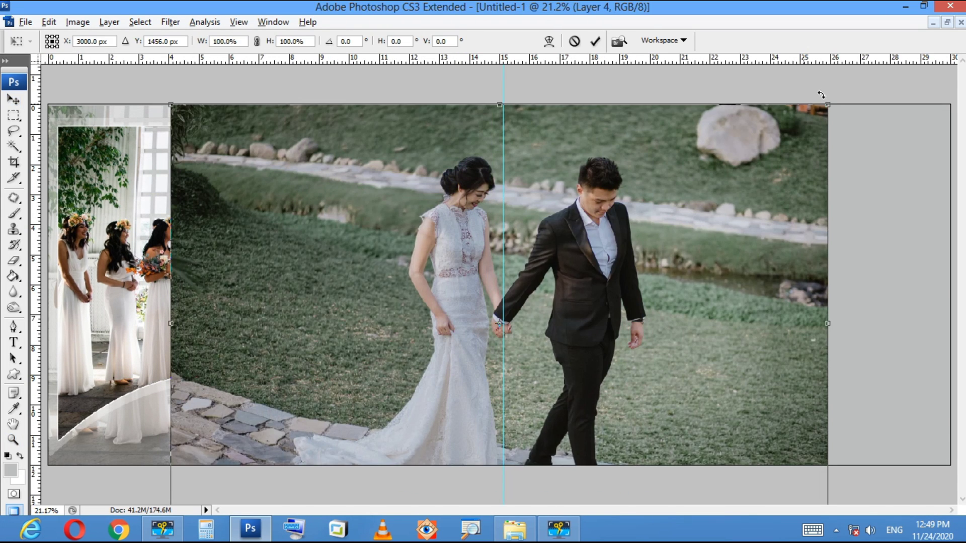
drag(827, 105, 636, 233)
drag(554, 332, 705, 213)
drag(786, 298, 770, 289)
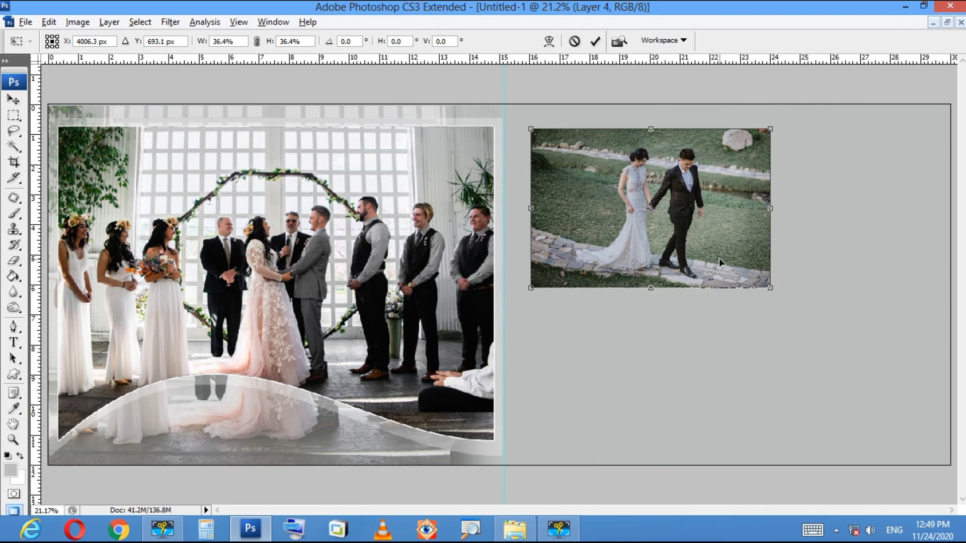
key(Return)
Outline the walking couple photo with a 6 px centred stroke in near-white f8f8f8.
key(alt+e)
key(s)
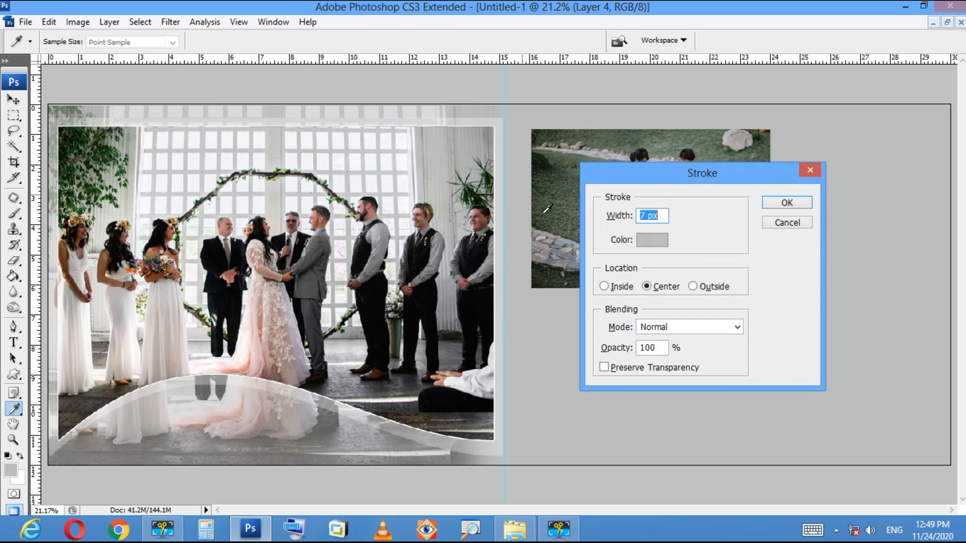
click(652, 239)
click(574, 271)
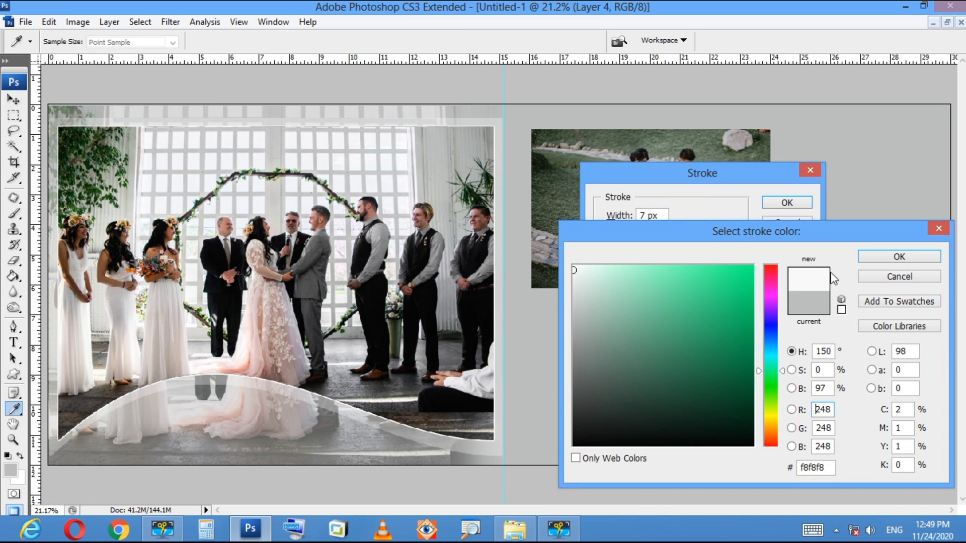
click(896, 261)
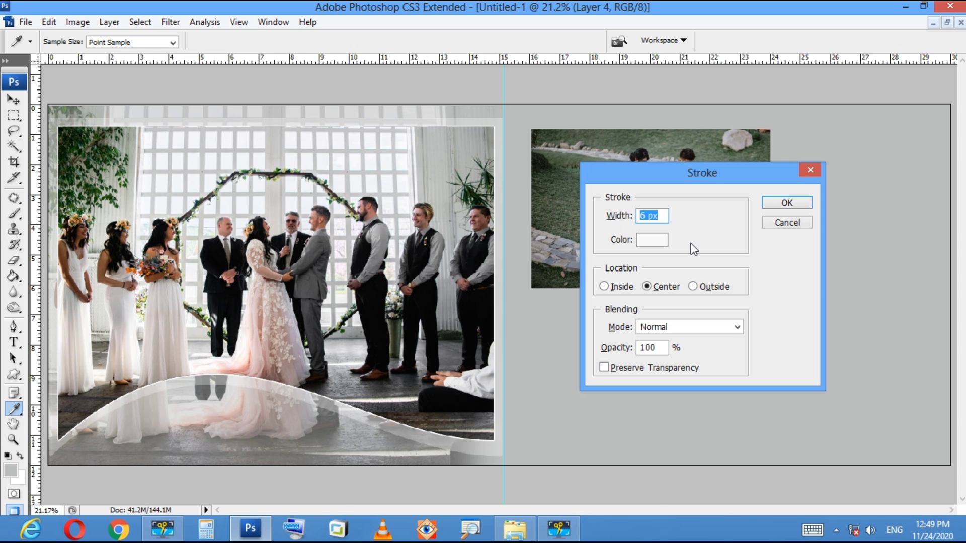
key(Return)
Shrink the outlined couple photo slightly and move it closer to the second page's upper-left corner.
key(v)
key(ctrl+t)
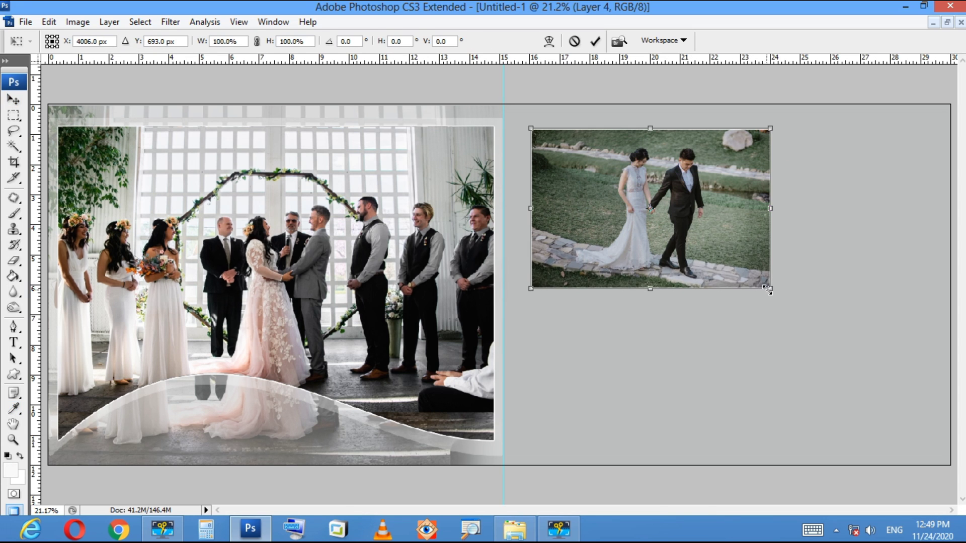
drag(767, 290, 762, 285)
drag(713, 240, 696, 225)
key(Return)
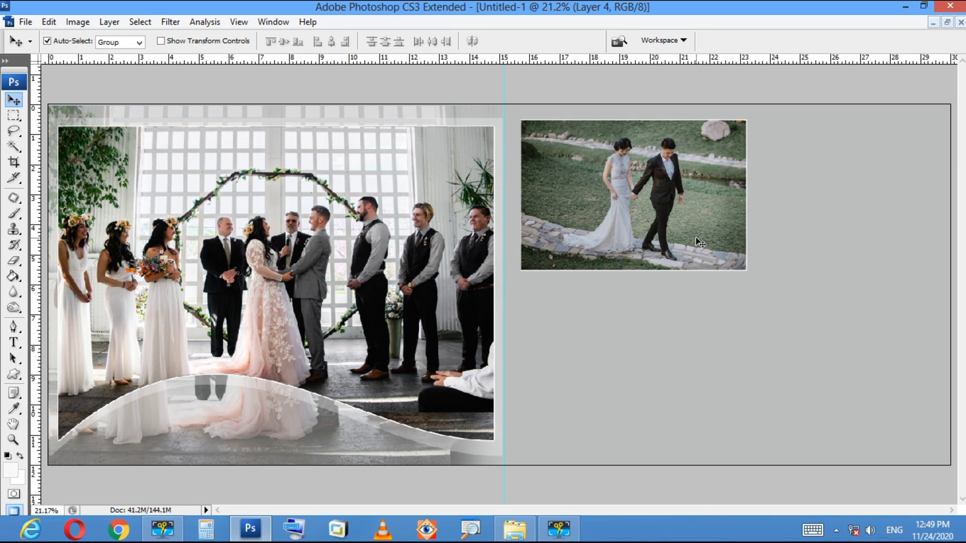
Open the photo of the veiled bride in the autumn field from the creativity folder in Photoshop.
key(alt+Tab)
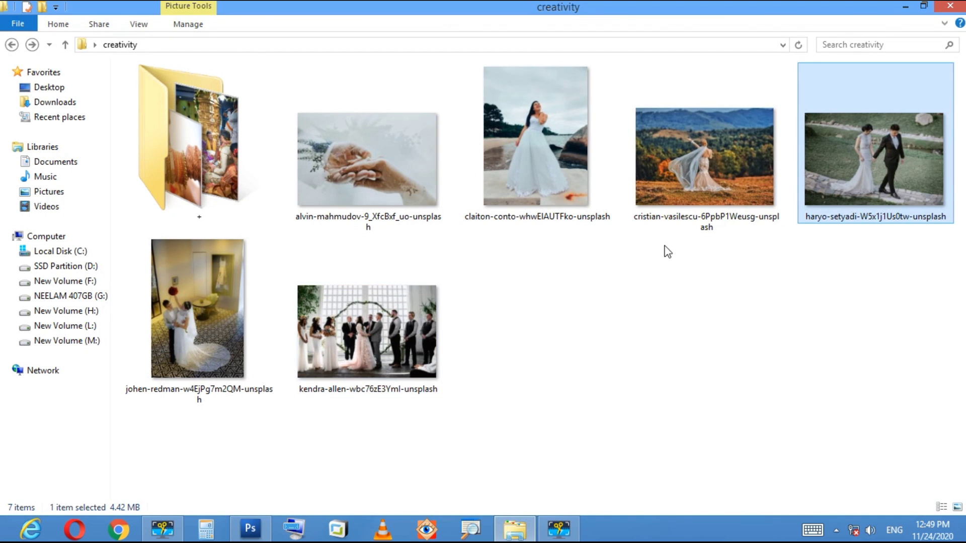
click(688, 204)
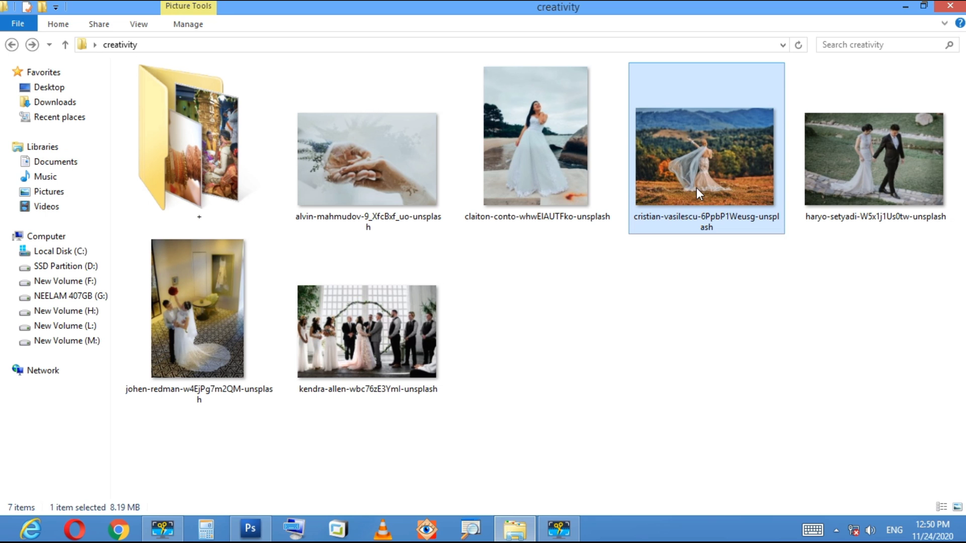
drag(704, 180, 540, 244)
Cut the entire veiled bride photo to the clipboard and close its file without saving the changes.
key(z)
right_click(560, 278)
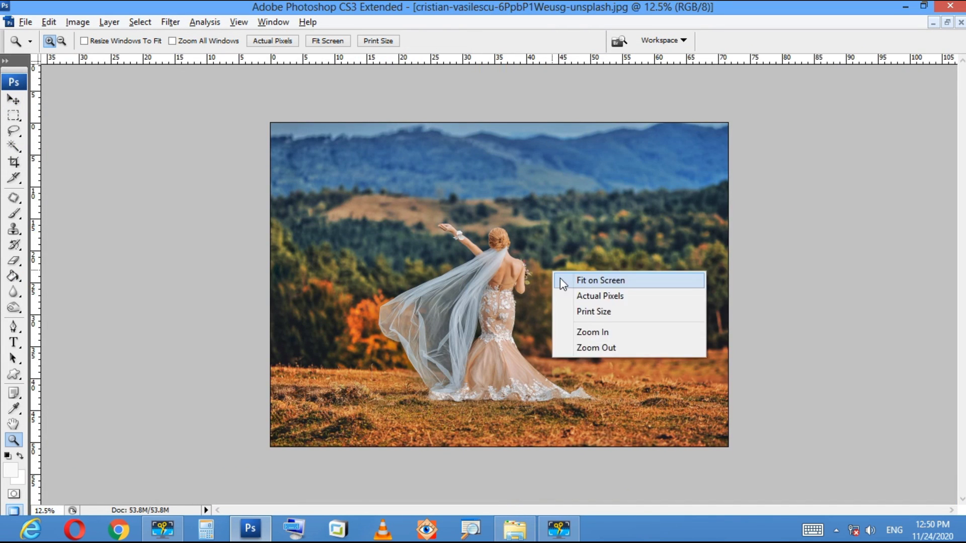
click(566, 279)
key(ctrl+w)
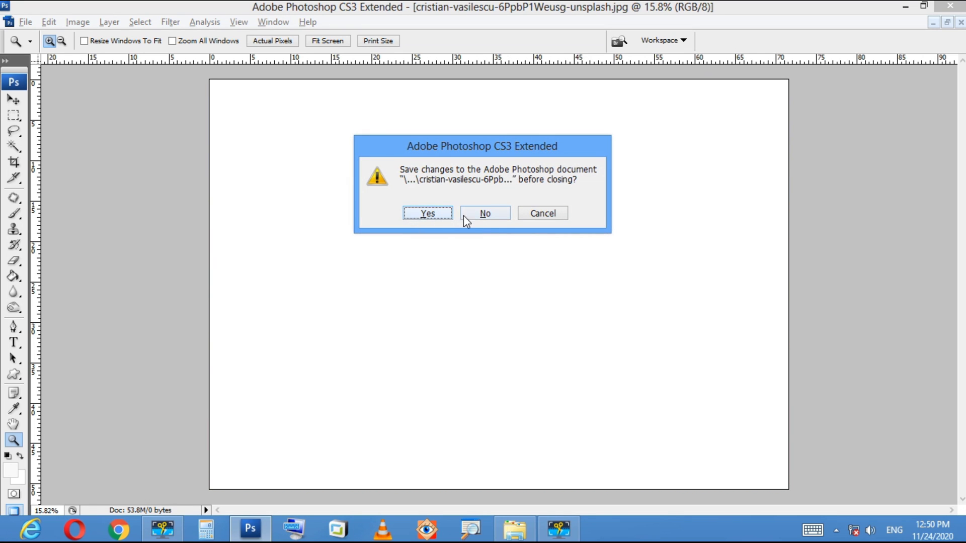
click(483, 214)
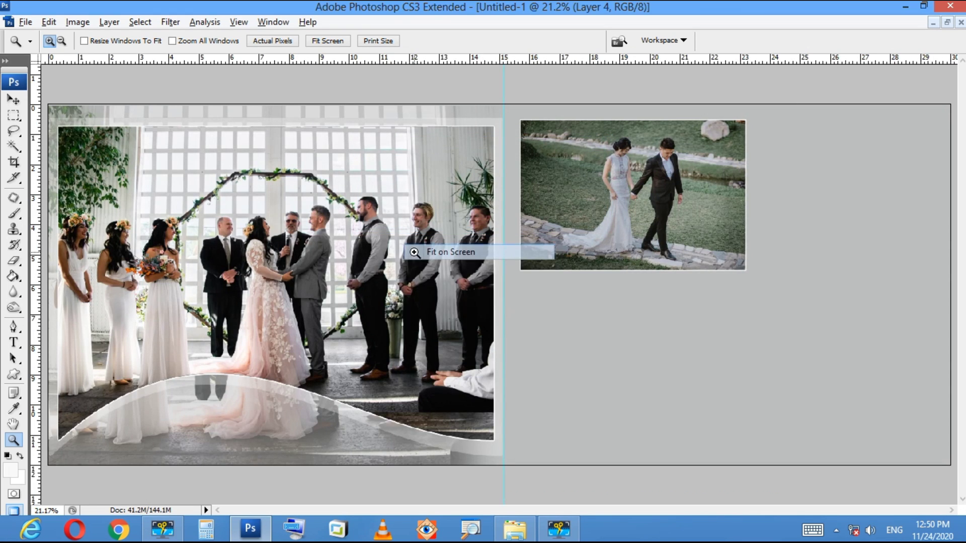
Paste the bride photo into the album document, scale it to 32.1% and place it on the second page's lower part.
key(v)
key(ctrl+v)
key(ctrl+t)
drag(884, 105, 605, 291)
drag(550, 362, 676, 317)
key(Return)
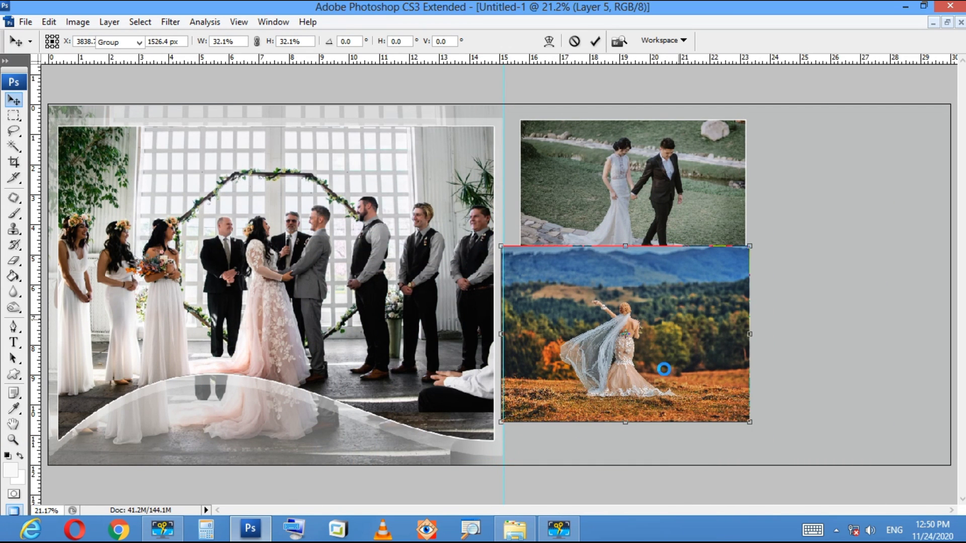
Outline the bride photo with a 6 px centred stroke and move it down beneath the walking couple photo.
drag(676, 375, 683, 381)
key(alt+e)
key(k)
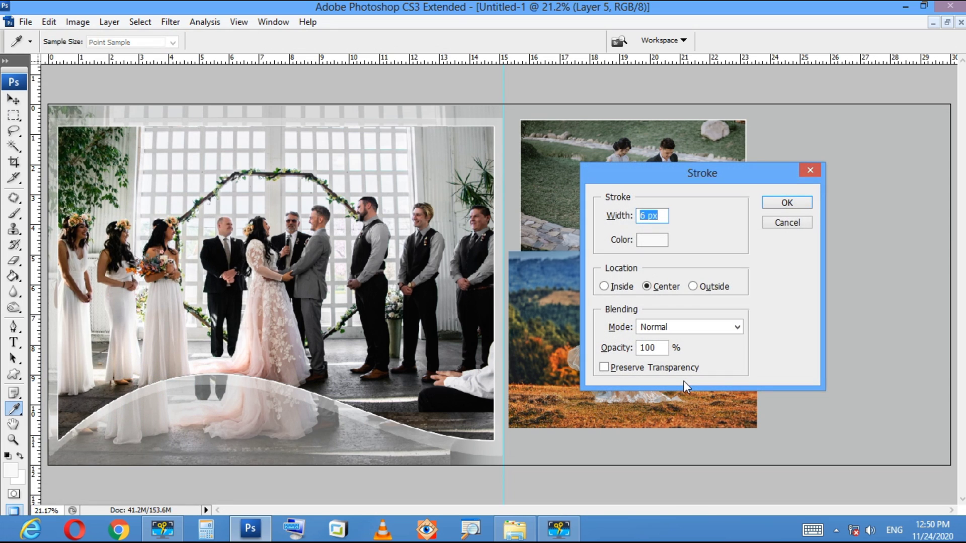
key(Return)
drag(687, 385, 687, 398)
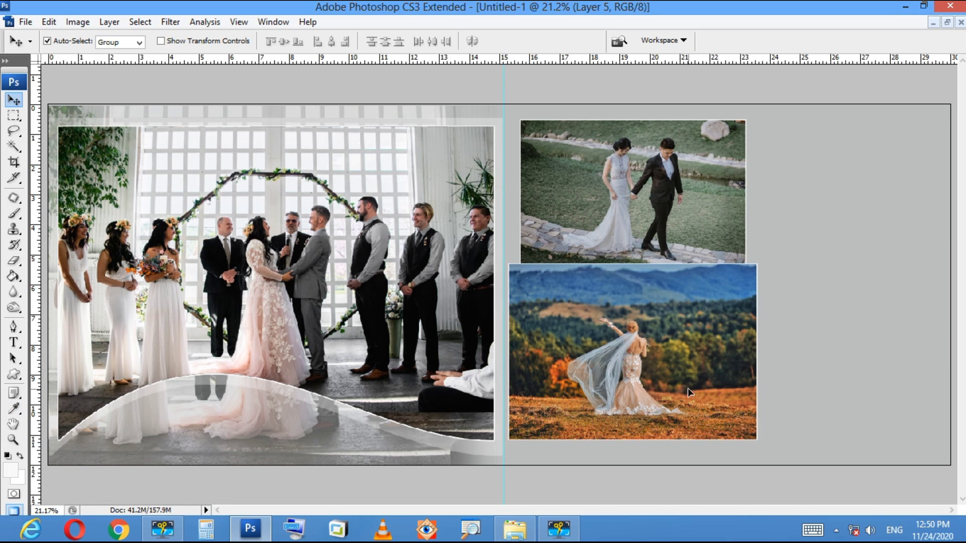
Resize the outlined bride photo to roughly the couple photo's width and place it just below that photo with a small gap.
key(ctrl+t)
drag(757, 439, 744, 430)
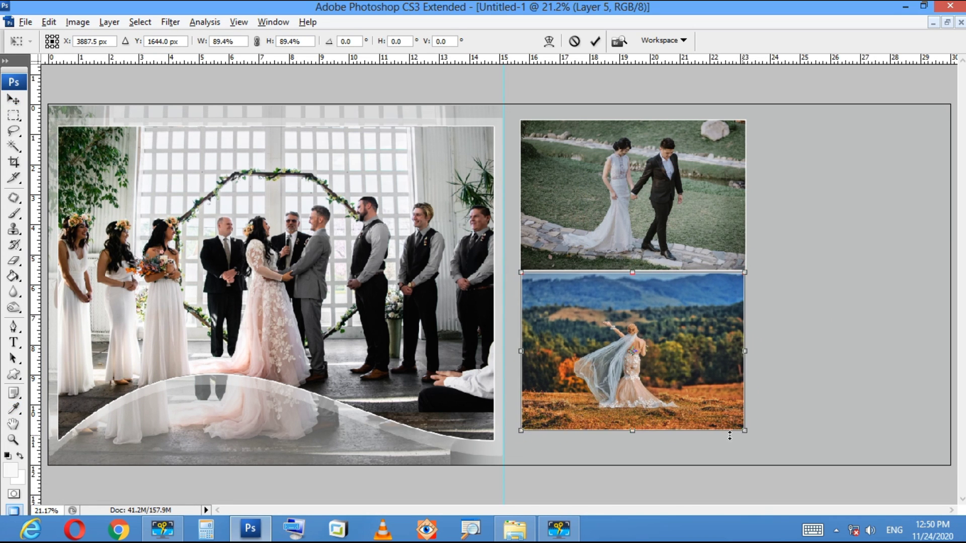
key(Return)
drag(680, 378, 684, 382)
key(ctrl+t)
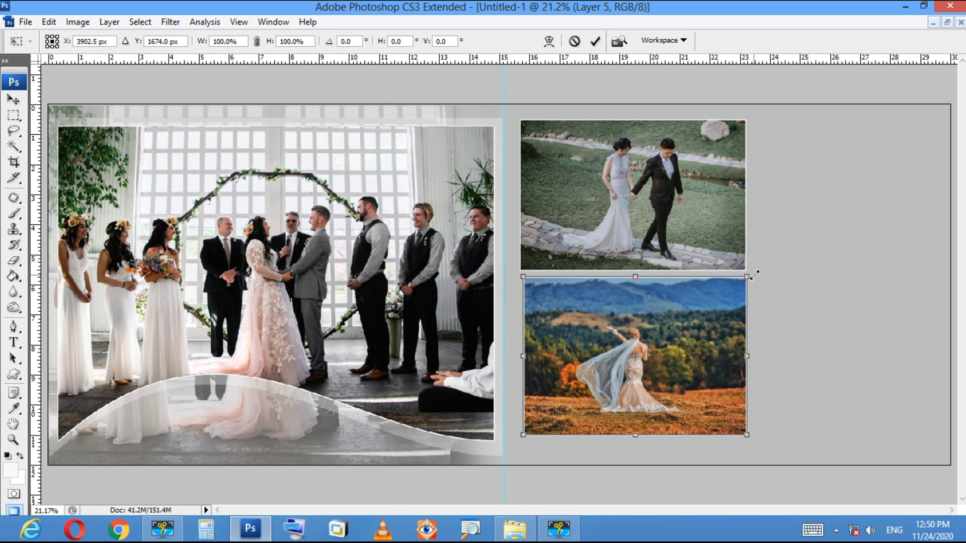
drag(751, 277, 759, 270)
key(Return)
drag(687, 345, 686, 352)
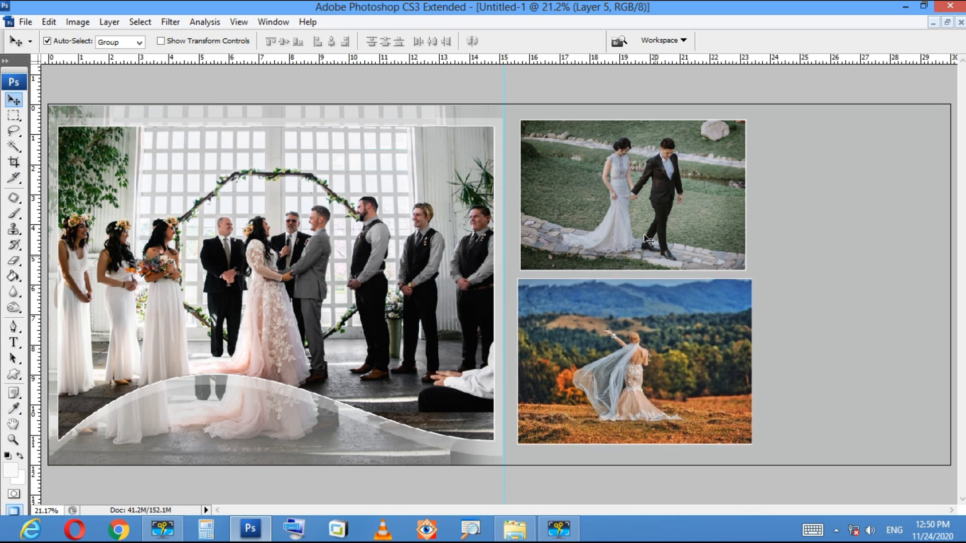
Nudge the walking couple photo down until it sits just above the bride photo.
drag(643, 231, 643, 234)
key(Down)
key(Down)
key(Down)
key(Down)
key(Down)
key(Down)
key(Down)
key(Down)
key(Down)
key(Down)
key(Down)
key(Down)
key(Down)
key(Down)
key(Down)
key(Down)
key(Down)
key(Down)
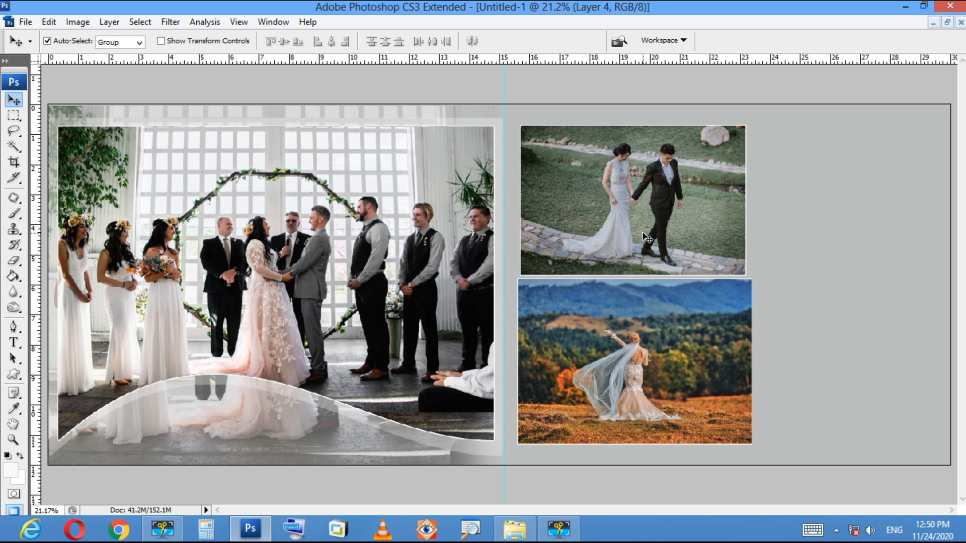
Shrink the bride photo to exactly match the couple photo's width, leaving a thin gap between the two.
click(671, 318)
key(ctrl+t)
drag(751, 444, 748, 439)
key(Return)
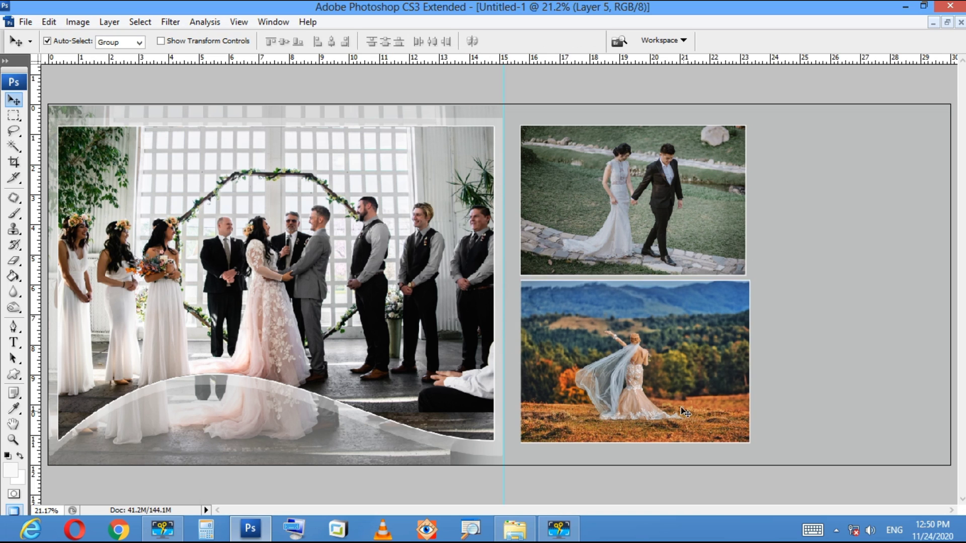
key(ctrl+t)
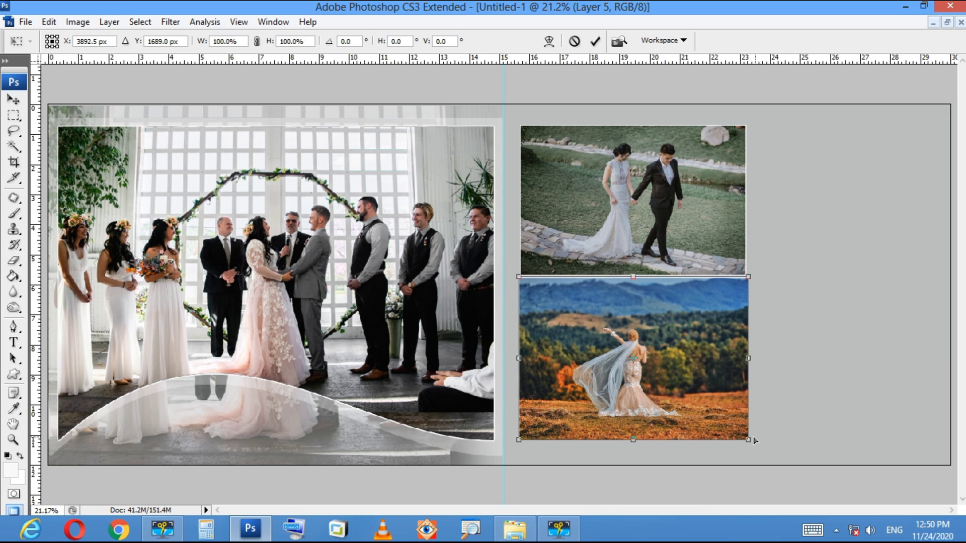
drag(748, 438, 746, 436)
key(Return)
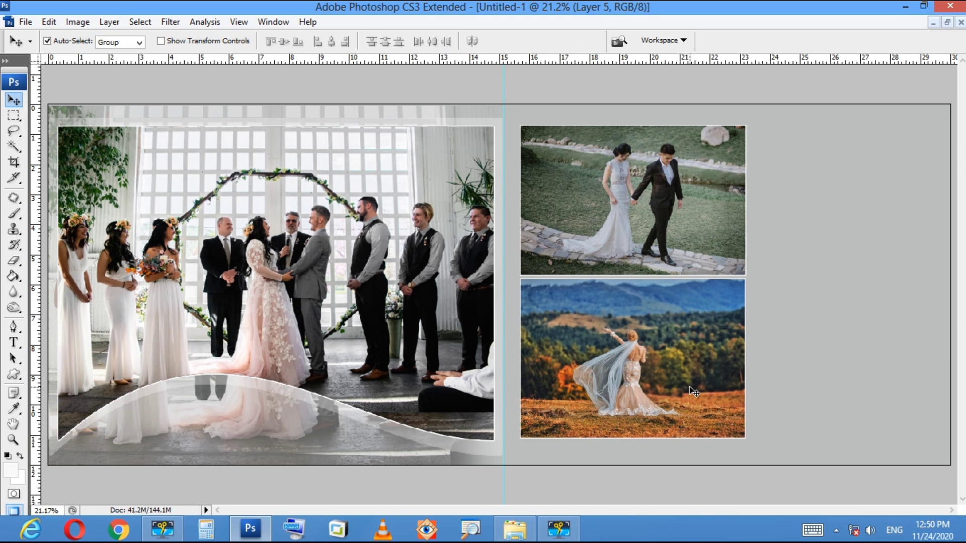
Duplicate the bride photo, send the copy behind both photos and reshape it into a narrow vertical strip extending past their outer edges.
drag(689, 386, 673, 164)
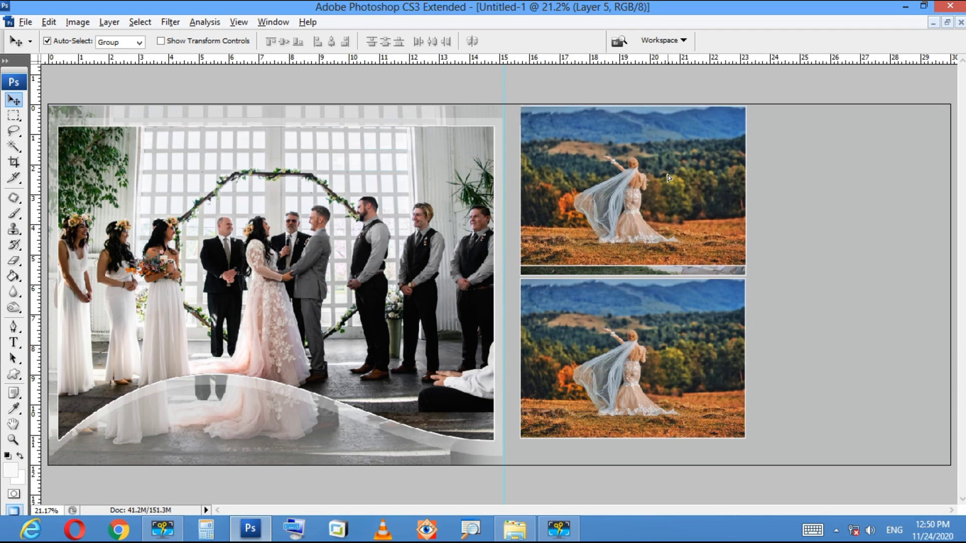
key(ctrl+bracketleft)
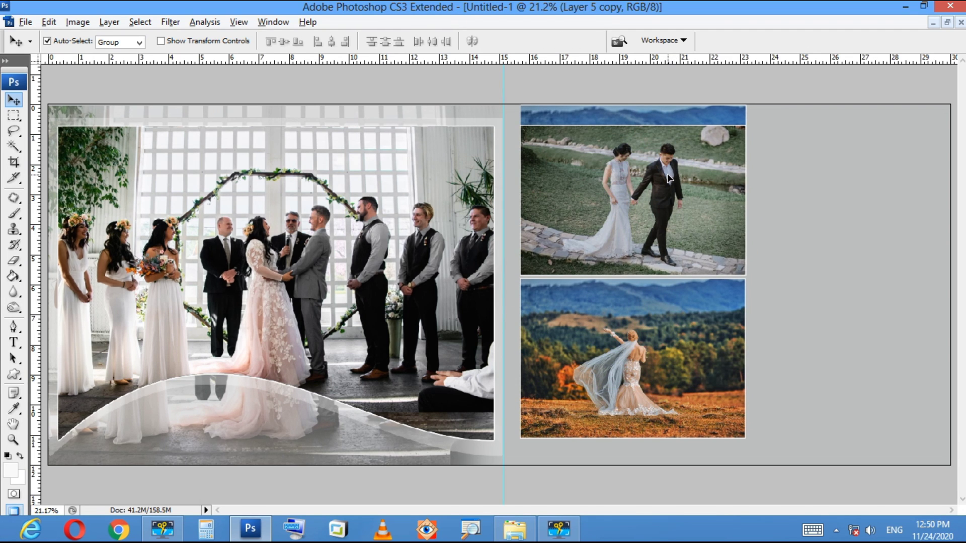
key(ctrl+t)
alt+drag(746, 185, 678, 186)
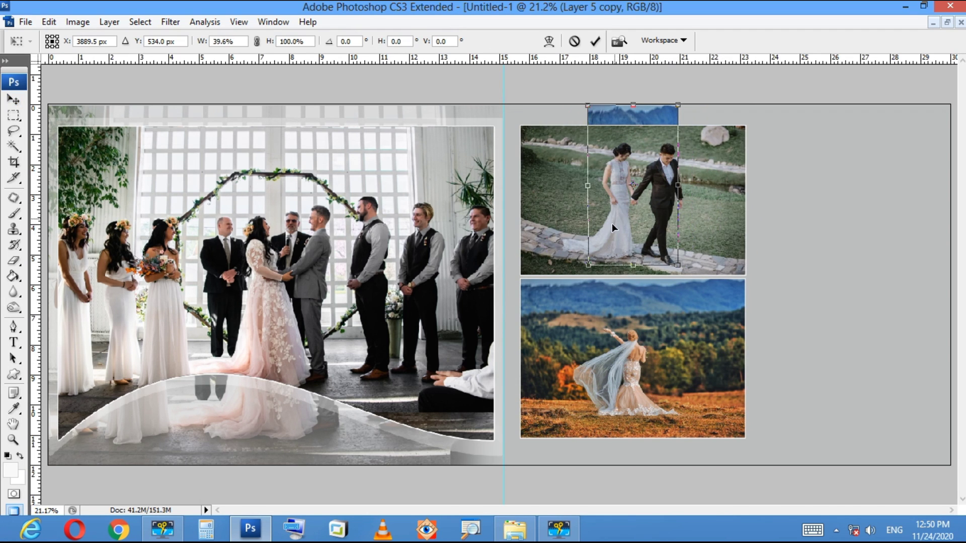
drag(614, 228, 607, 238)
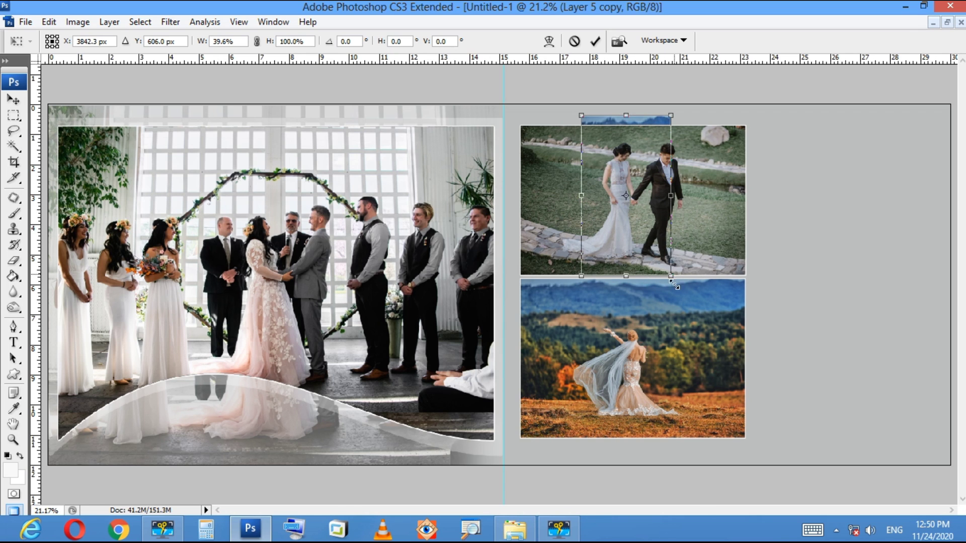
drag(674, 284, 684, 446)
key(Return)
Turn the strip behind the photos white by raising its lightness to the maximum with Hue/Saturation.
key(i)
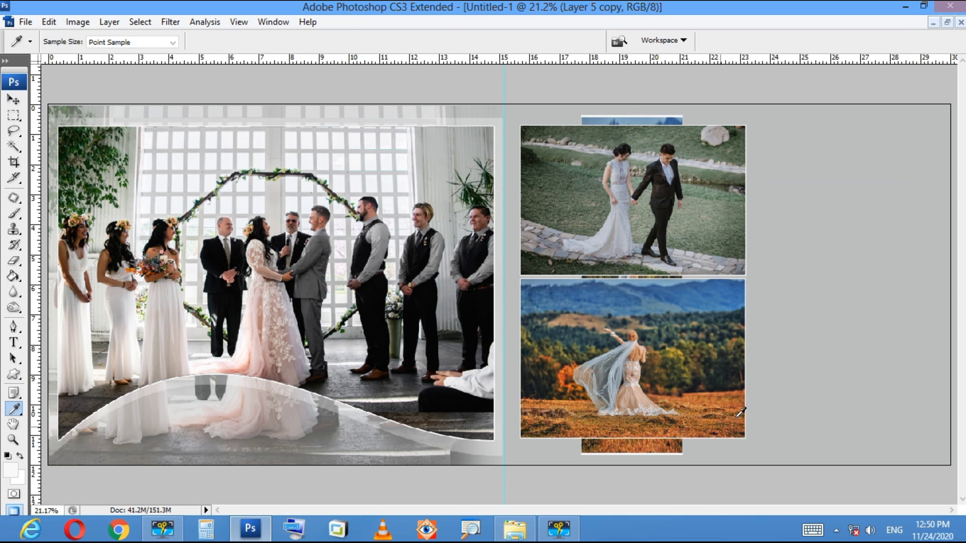
key(ctrl+u)
drag(767, 336, 931, 315)
key(Return)
key(v)
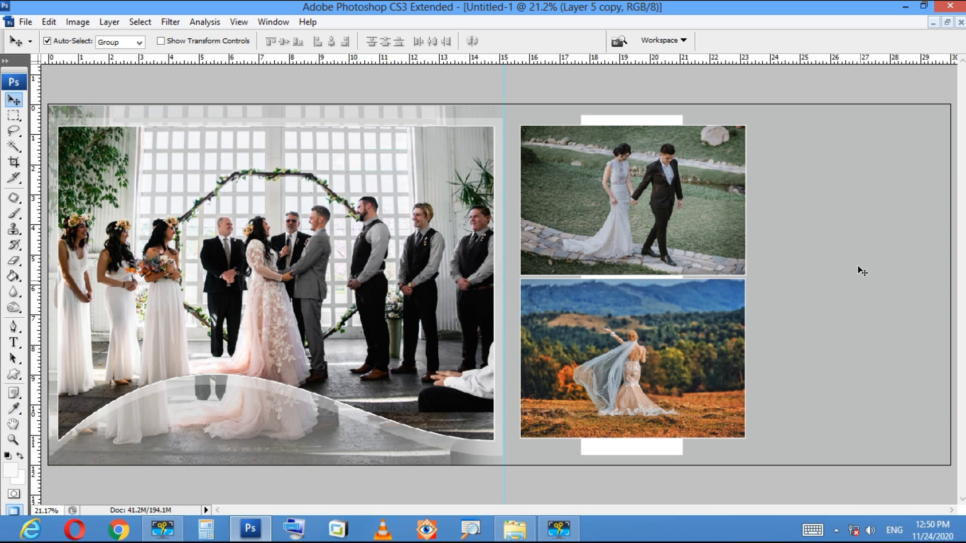
Fill the Background layer with a dark olive green sampled from the couple photo, using the Paint Bucket at 88% opacity.
right_click(787, 230)
click(798, 230)
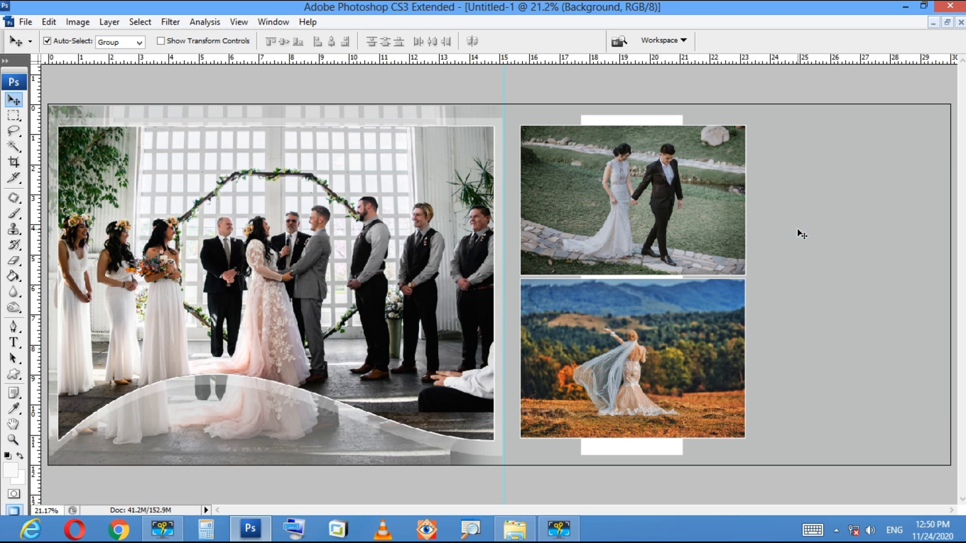
key(g)
click(736, 143)
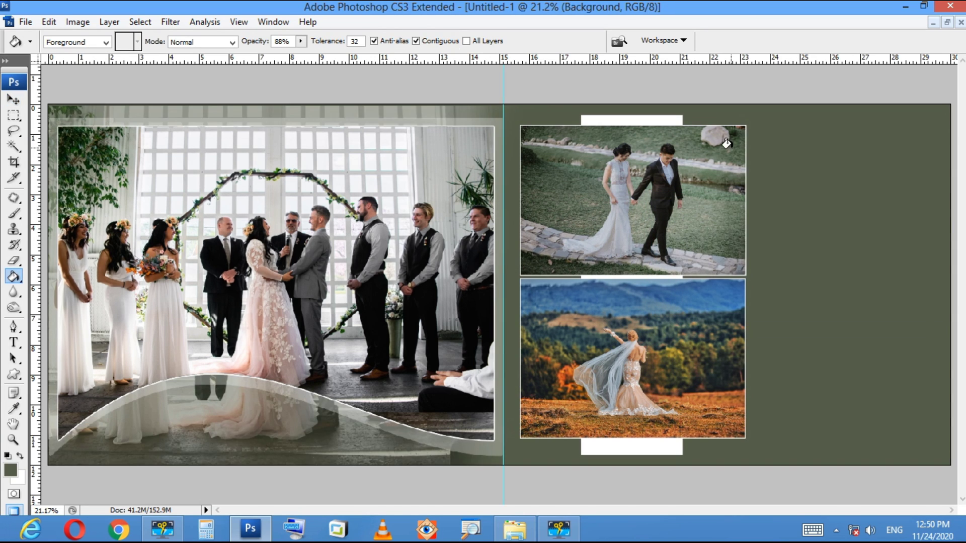
Increase the green background's saturation with two rounds of Hue/Saturation.
key(i)
key(ctrl+u)
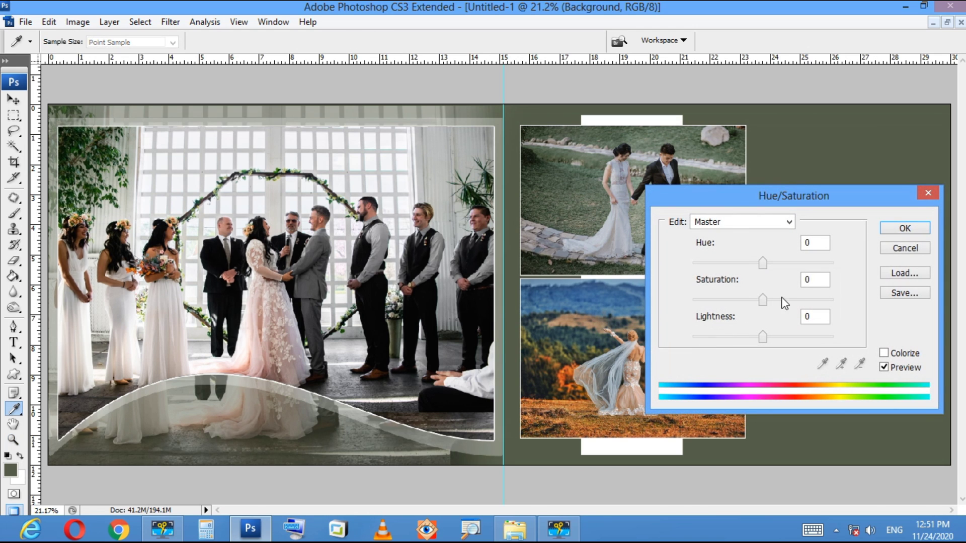
click(786, 300)
key(Return)
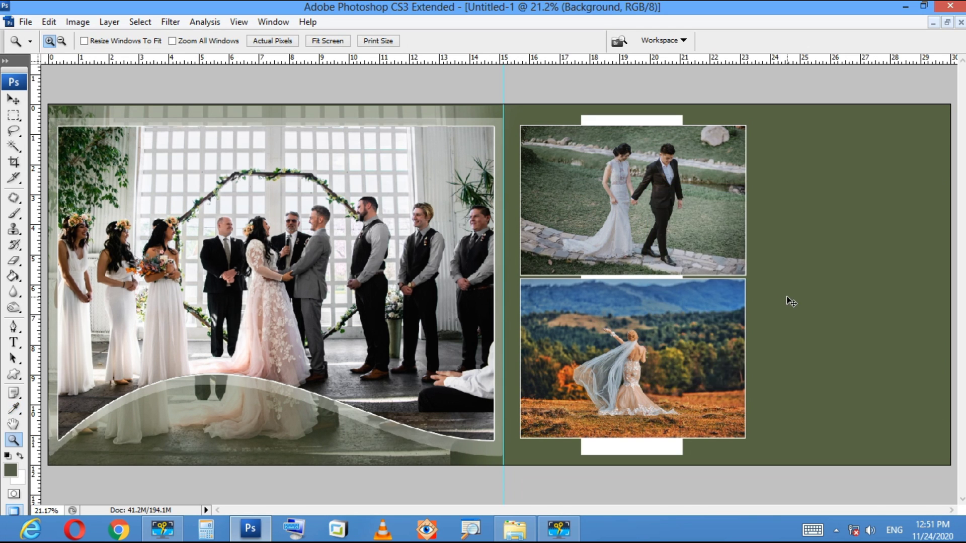
key(ctrl+u)
click(778, 302)
key(Return)
key(v)
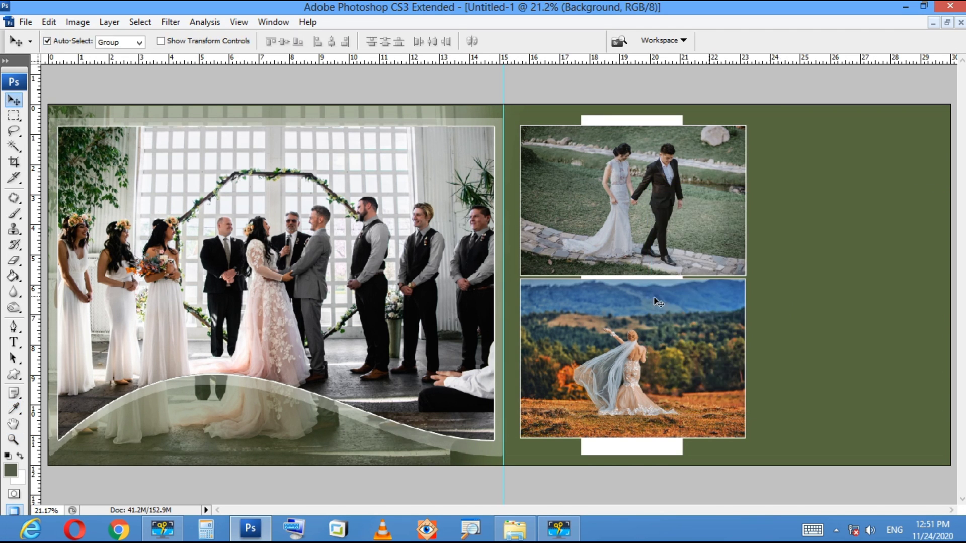
Set the white strip behind the photos to Overlay blending at 50% opacity and nudge it up slightly.
click(622, 451)
key(F7)
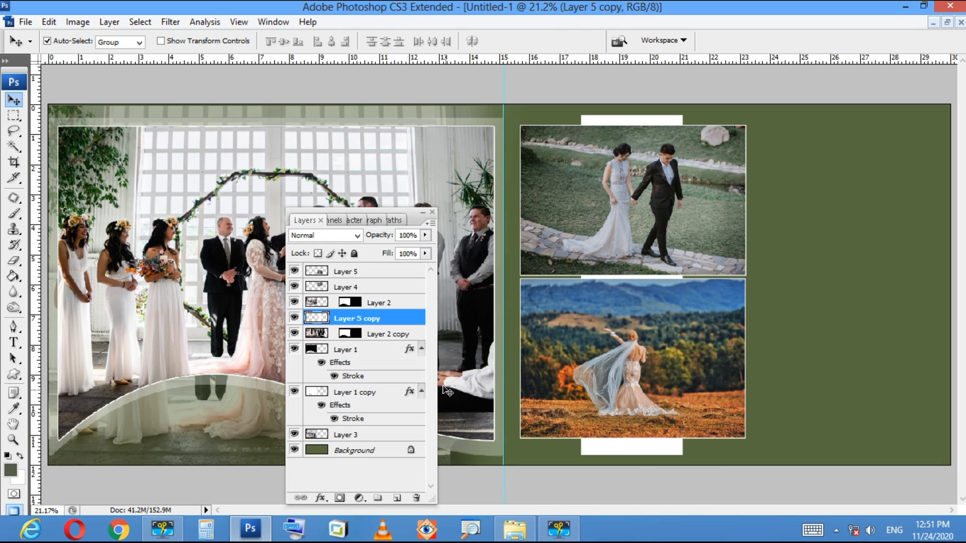
key(Up)
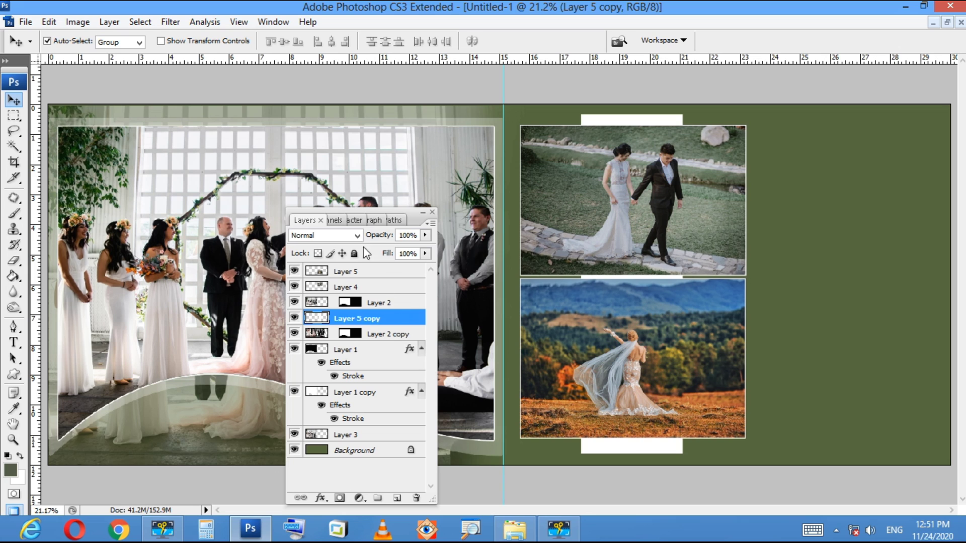
click(352, 236)
click(327, 177)
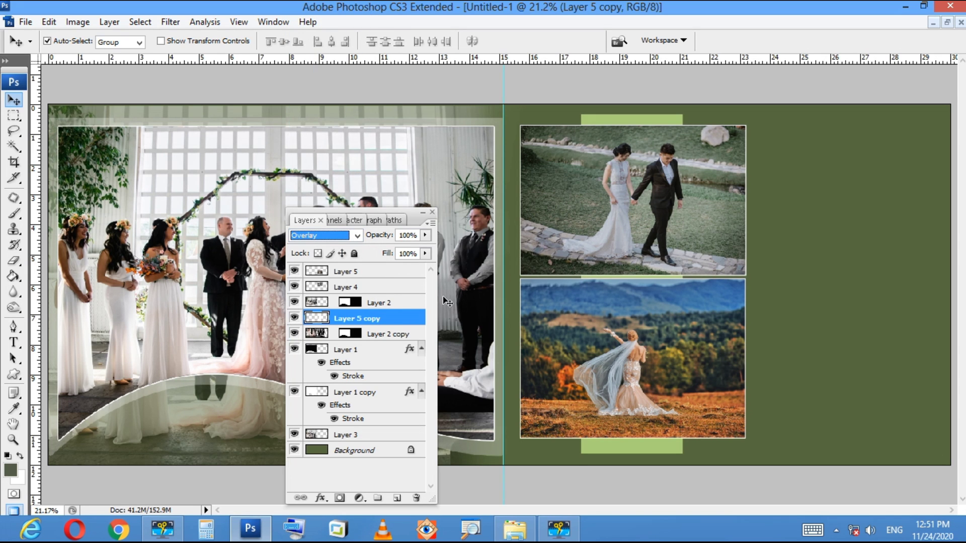
key(Return)
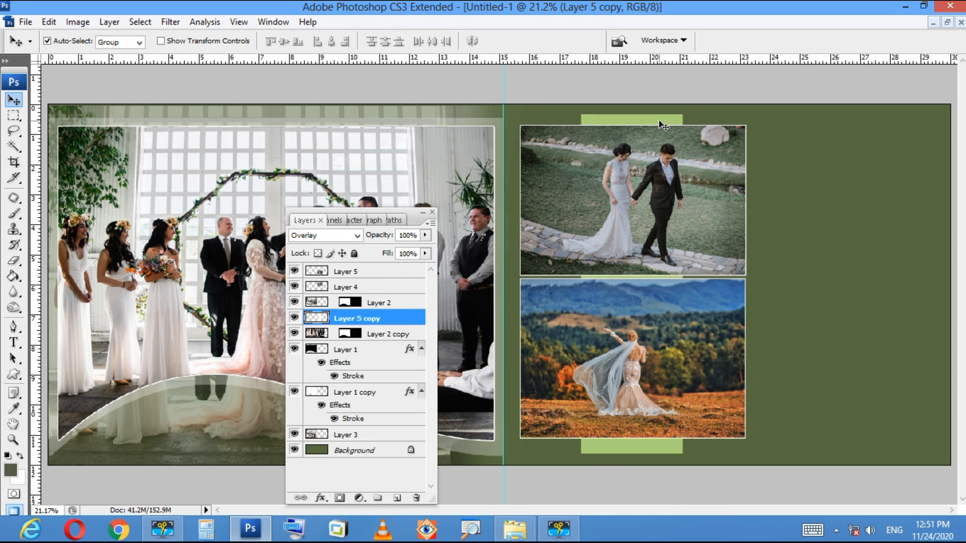
key(5)
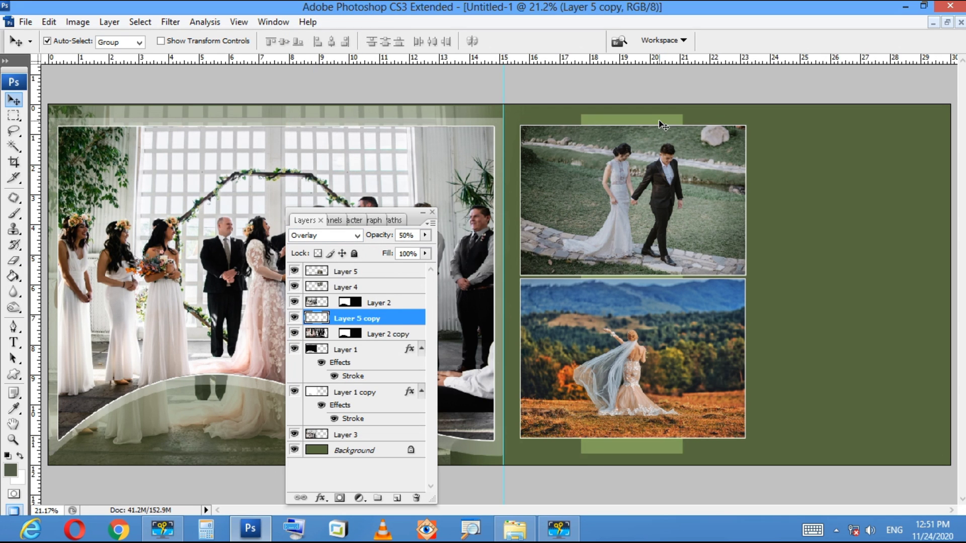
Widen the overlay strip toward the page fold so it extends just past the inner edge of both photos.
click(645, 201)
click(595, 124)
key(ctrl+t)
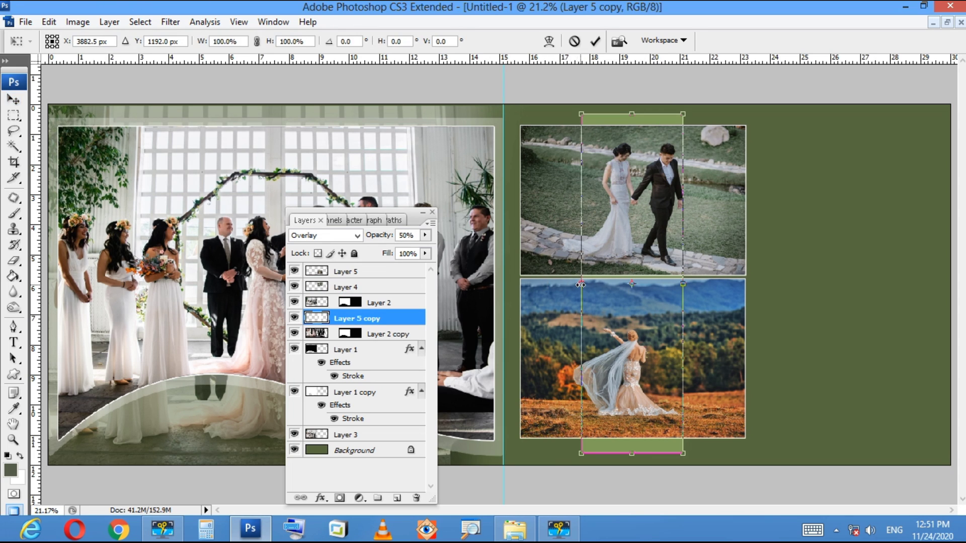
drag(580, 284, 511, 286)
key(Return)
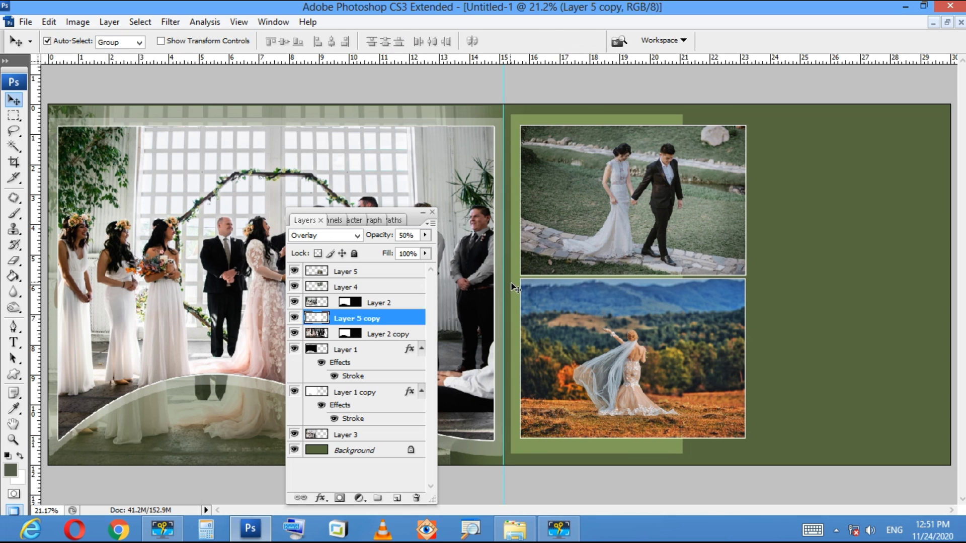
Choose the photo of the bride in white on the beach from the creativity folder and open it in Photoshop.
key(z)
right_click(615, 297)
key(alt+Tab)
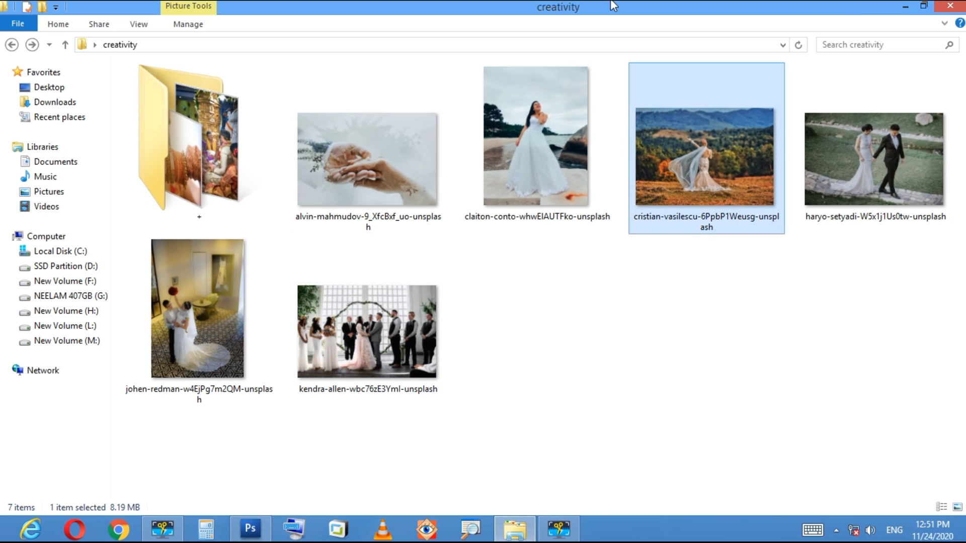
drag(201, 327, 502, 241)
click(494, 207)
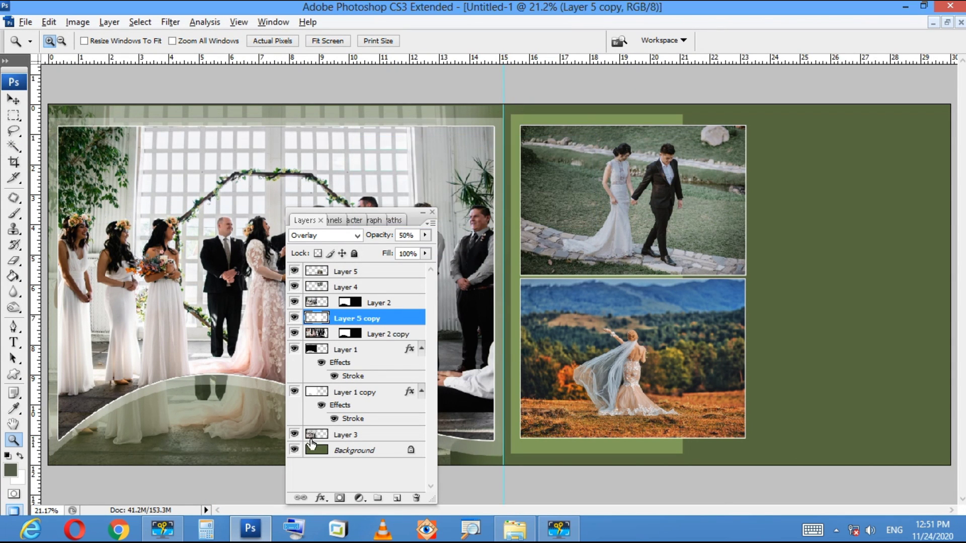
click(514, 529)
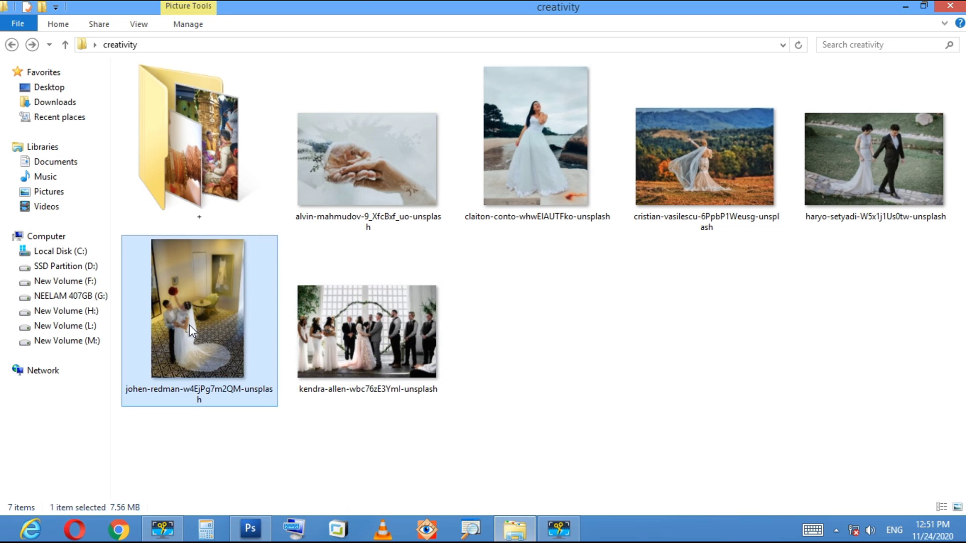
click(322, 201)
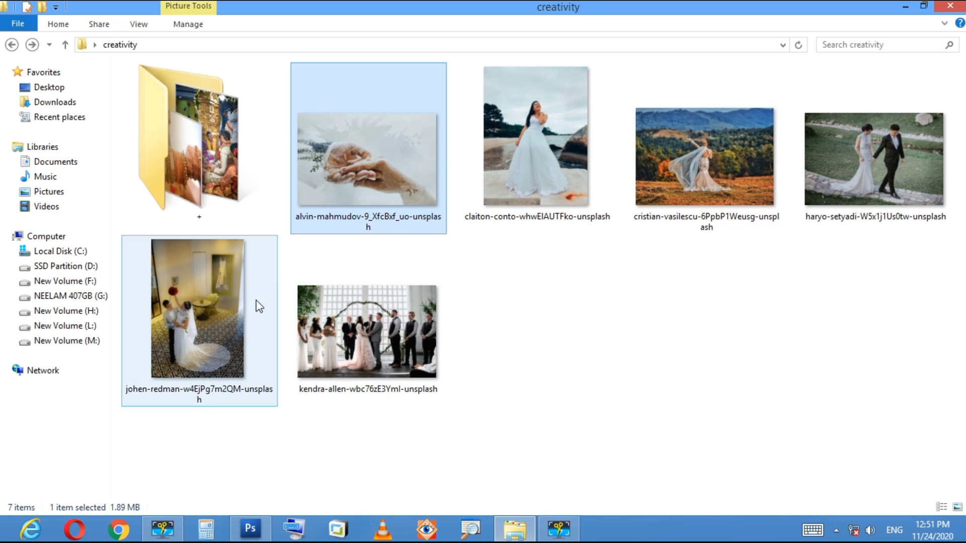
key(Right)
click(250, 528)
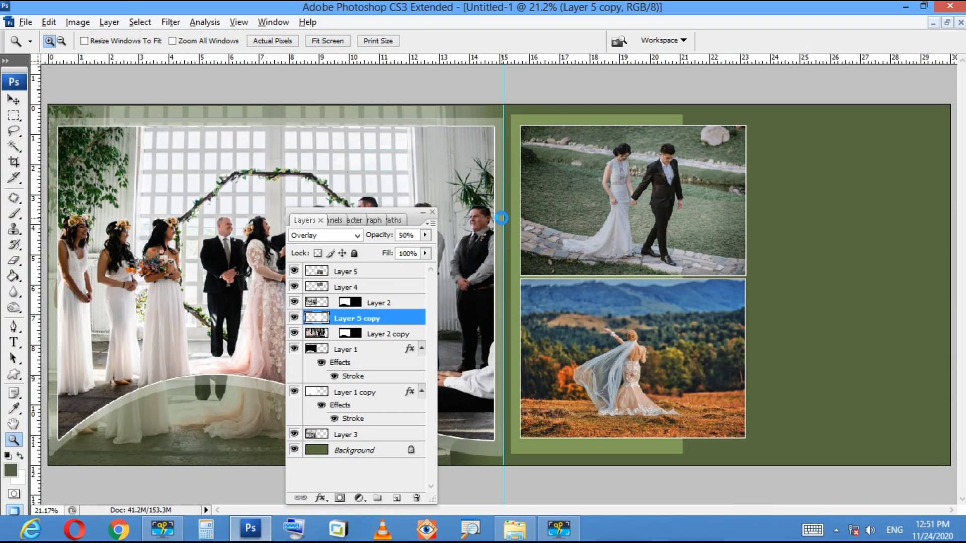
key(ctrl+Tab)
right_click(514, 256)
click(532, 268)
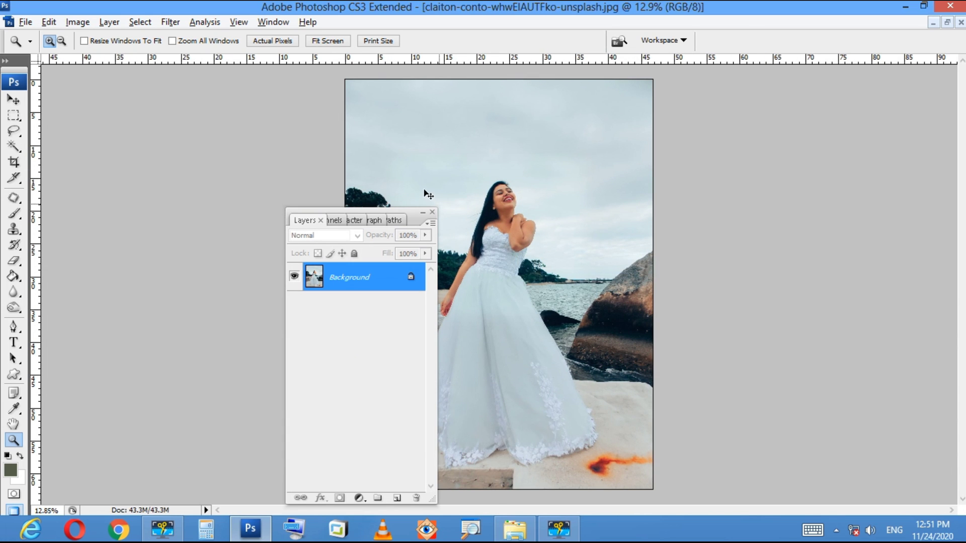
Copy the entire beach bride photo and close its file, returning to the album spread.
drag(418, 213, 904, 175)
key(ctrl+a)
drag(416, 319, 550, 263)
key(ctrl+w)
click(495, 217)
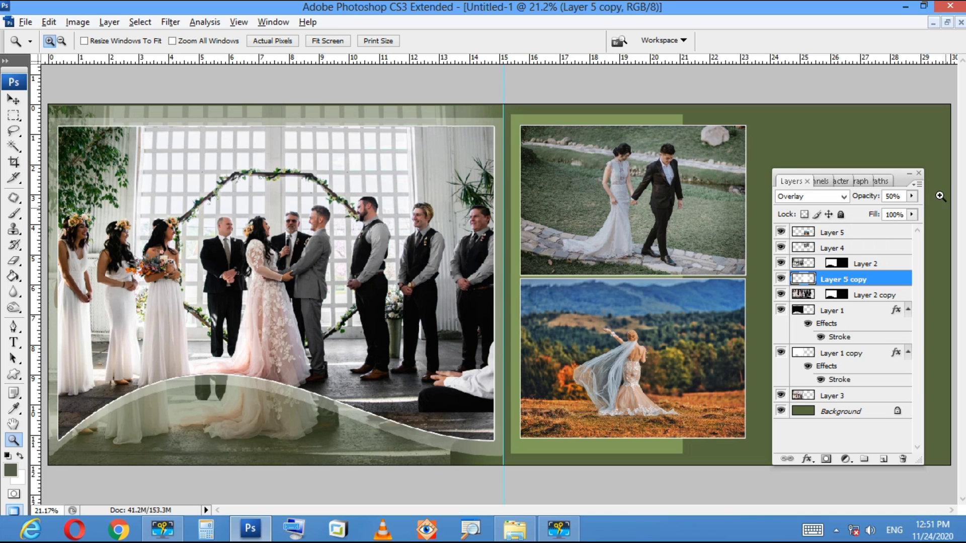
Hide the Layers palette, clear the layer selection and fit the album spread to the screen.
click(919, 173)
key(v)
click(873, 221)
key(z)
right_click(786, 212)
click(800, 222)
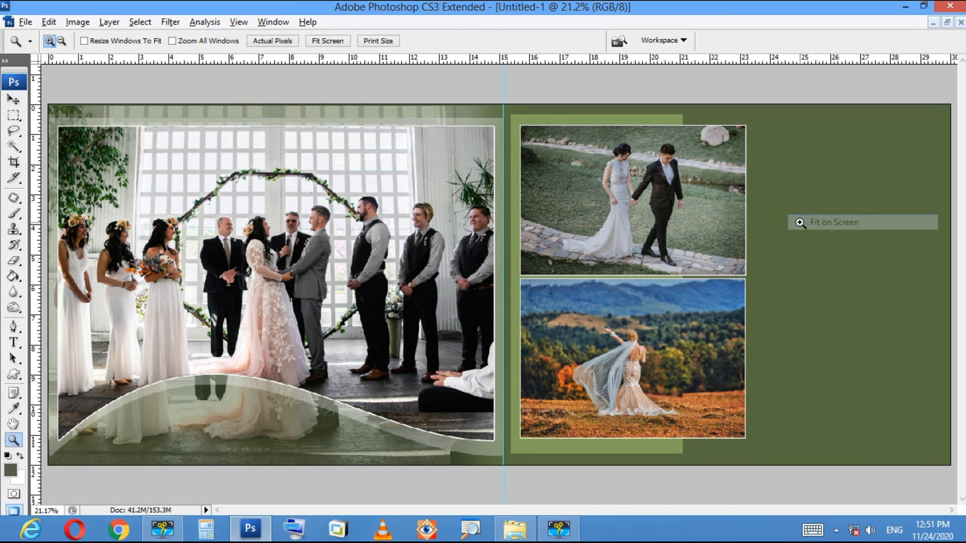
Paste the beach bride photo, scale it to 45% and place it at the outer side of the second page.
key(v)
key(ctrl+v)
key(ctrl+t)
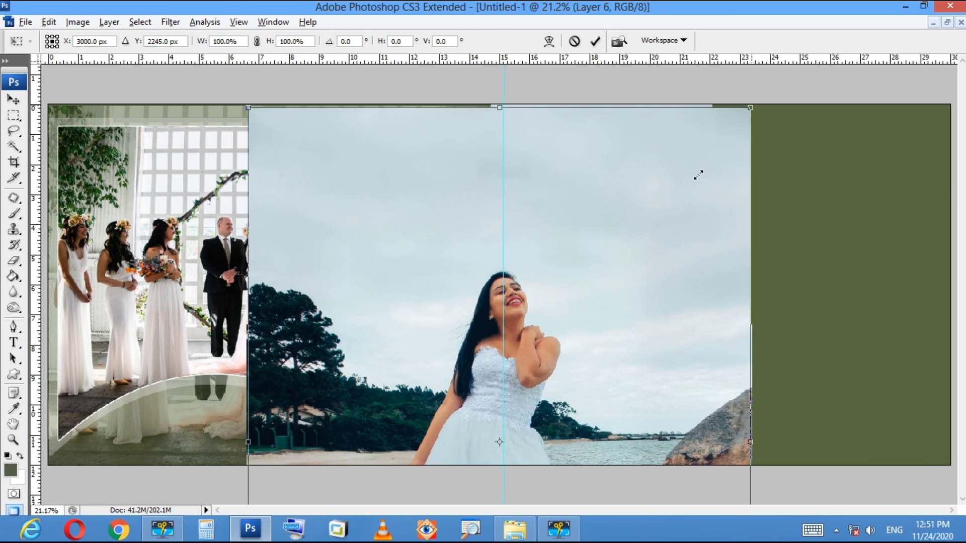
drag(698, 175, 561, 359)
drag(516, 432, 856, 255)
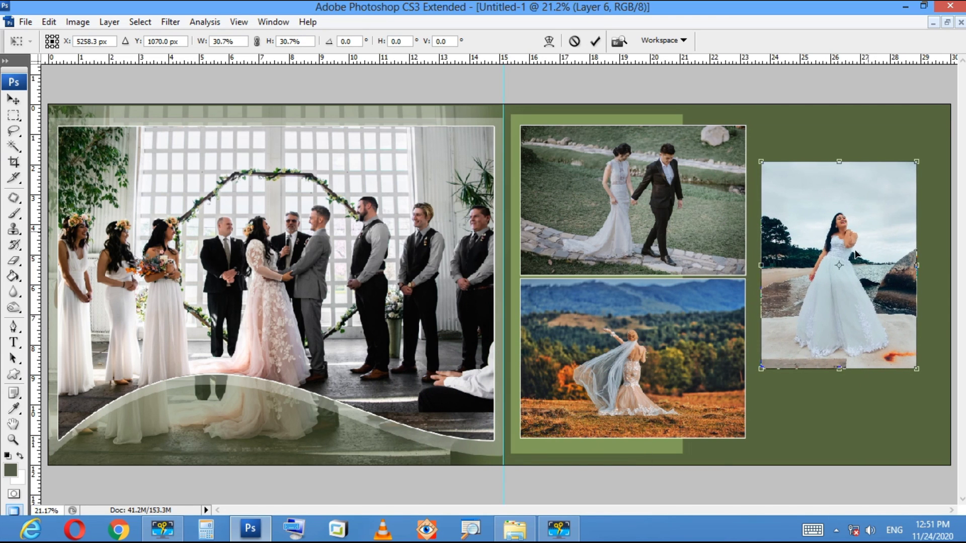
drag(768, 361, 727, 415)
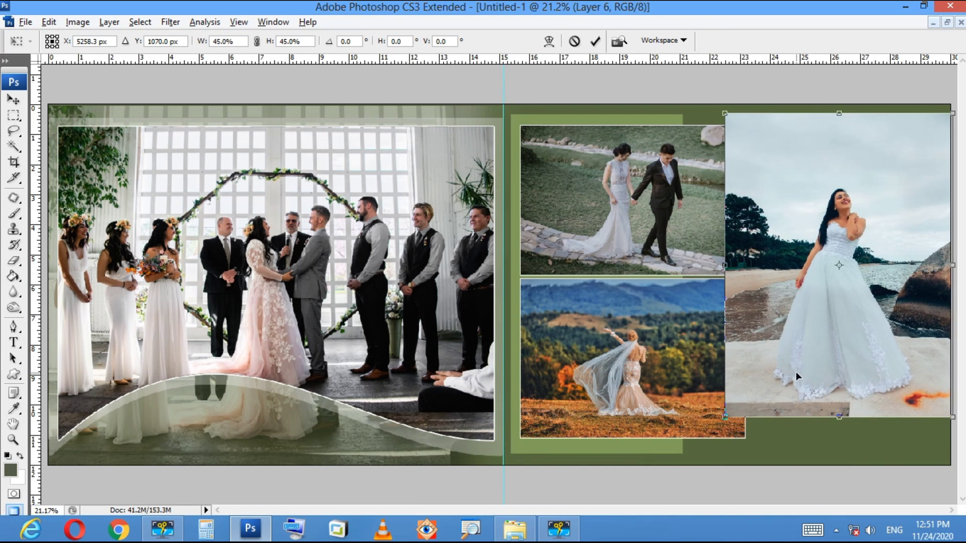
key(Return)
drag(799, 376, 787, 387)
Trim the bride photo to soft edges by deleting everything outside a rectangular selection feathered by 66 px.
key(m)
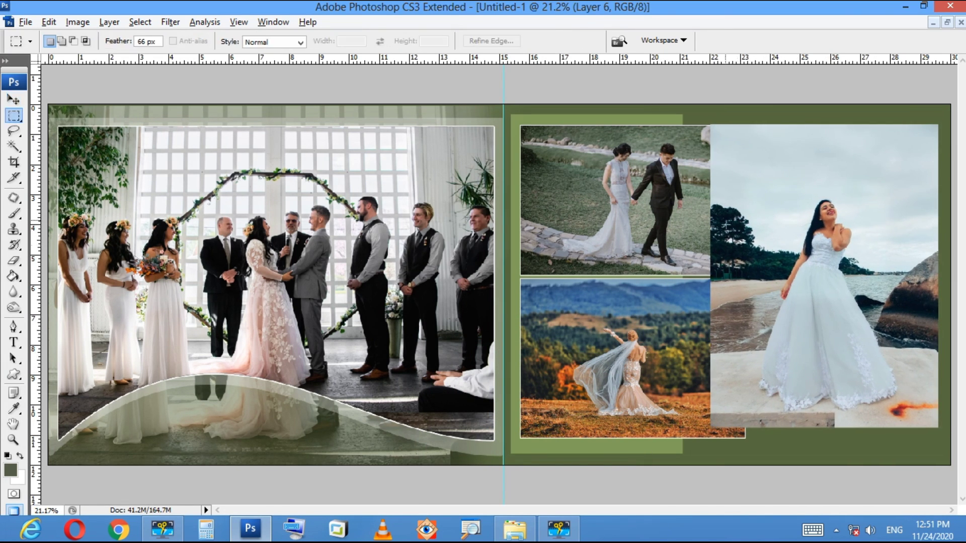
drag(717, 133, 916, 413)
key(ctrl+shift+i)
key(Delete)
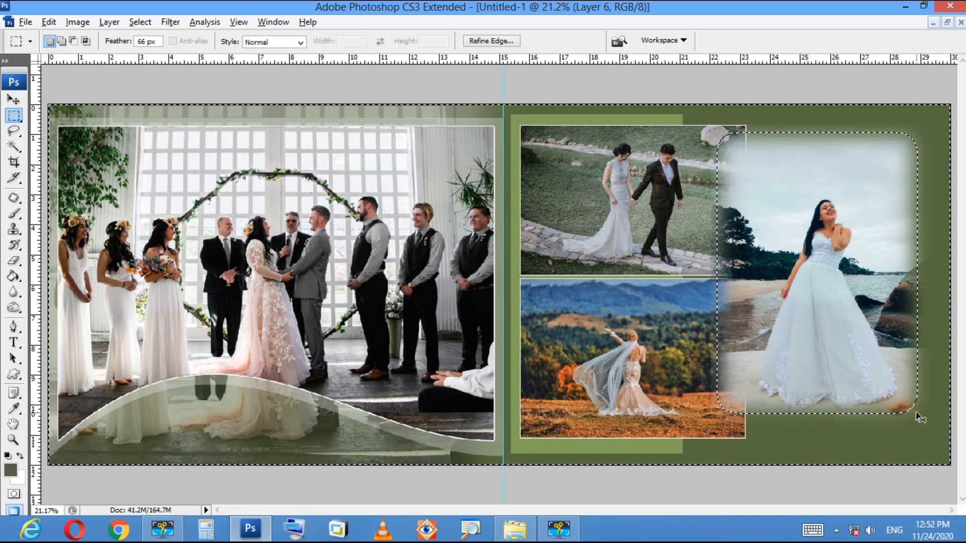
key(ctrl+d)
Shift the soft-edged bride photo slightly outward and down, and send it behind the two outlined photos.
key(v)
drag(820, 322, 838, 334)
key(ctrl+[)
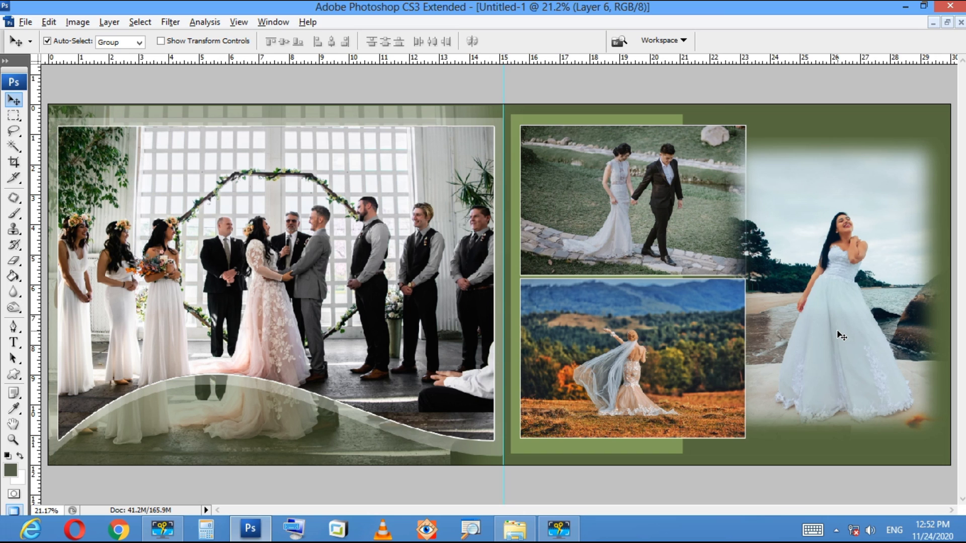
Enlarge the bride photo in two rounds of Free Transform so it fills the outer part of the page to its full height.
key(ctrl+t)
drag(727, 440, 710, 462)
drag(901, 386, 906, 385)
key(Return)
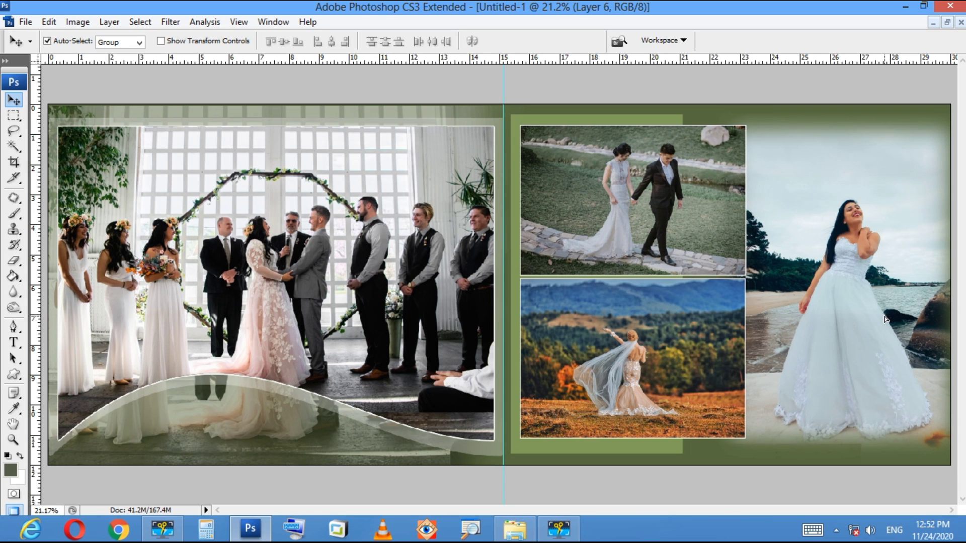
key(ctrl+t)
drag(726, 449, 682, 468)
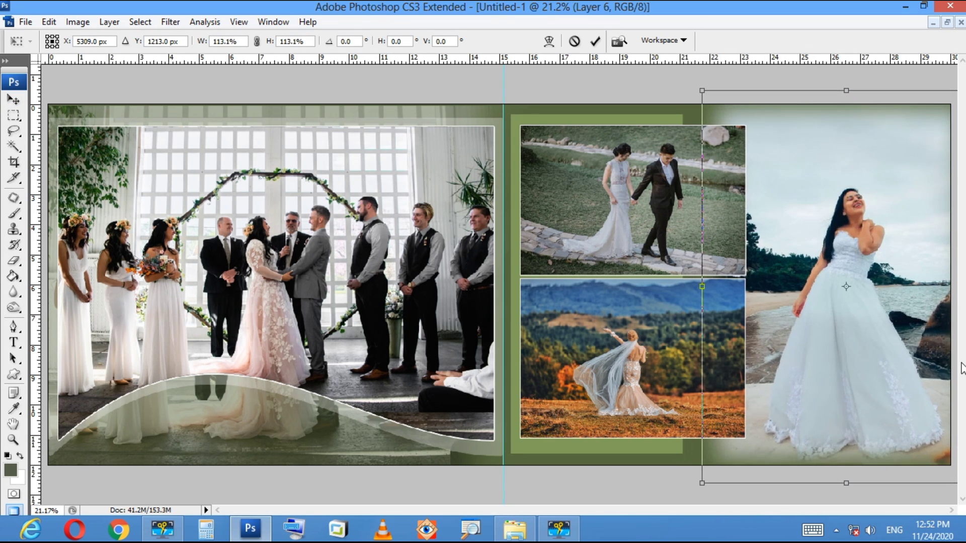
key(Return)
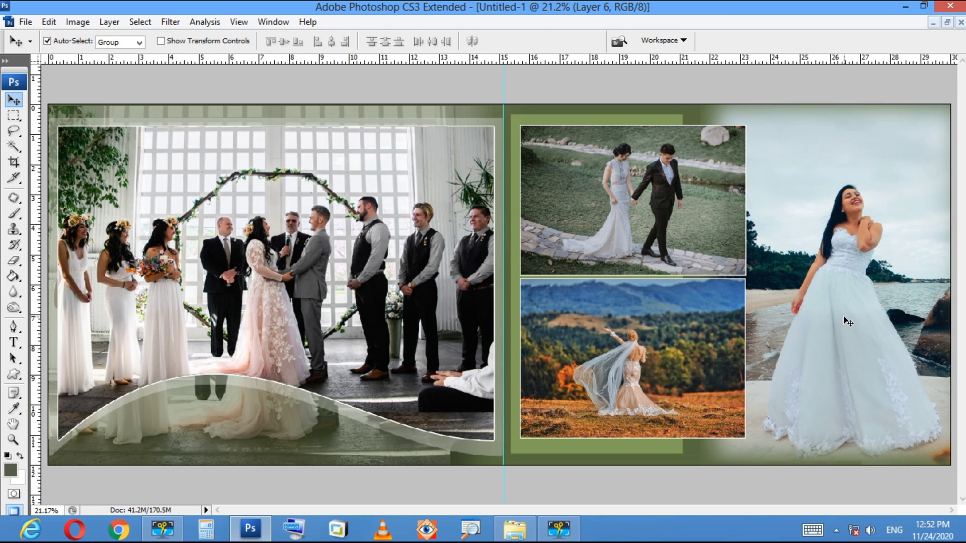
Soften the bride photo's inner edge beside the outlined photos with a 700 px Eraser, and undo the stroke along its outer edge.
key(e)
key(bracketleft)
mouse_move(698, 184)
mouse_down()
mouse_move(701, 99)
mouse_move(698, 499)
mouse_up()
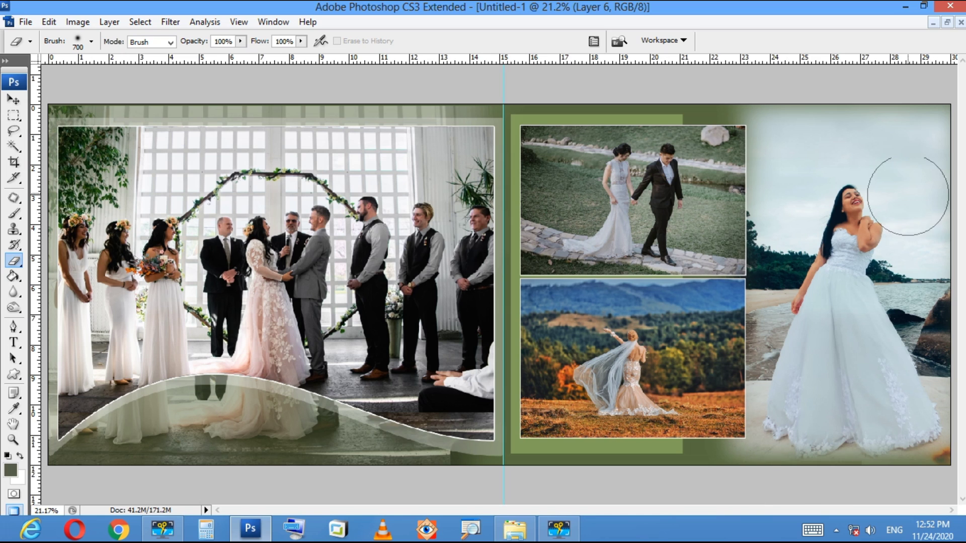
drag(953, 105, 964, 398)
key(ctrl+alt+z)
Examine the whole two-page spread at a reduced size and at full fit.
key(z)
right_click(564, 216)
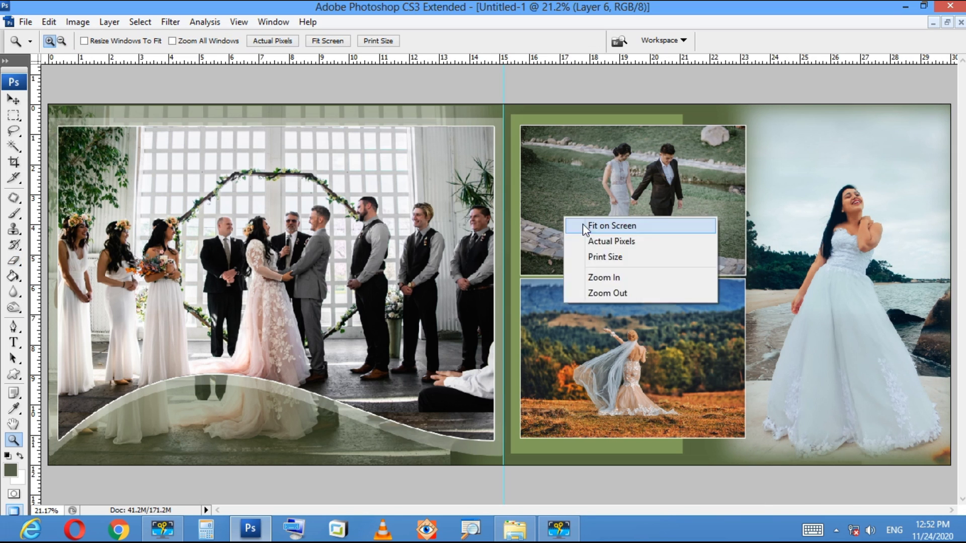
click(583, 224)
key(ctrl+minus)
key(v)
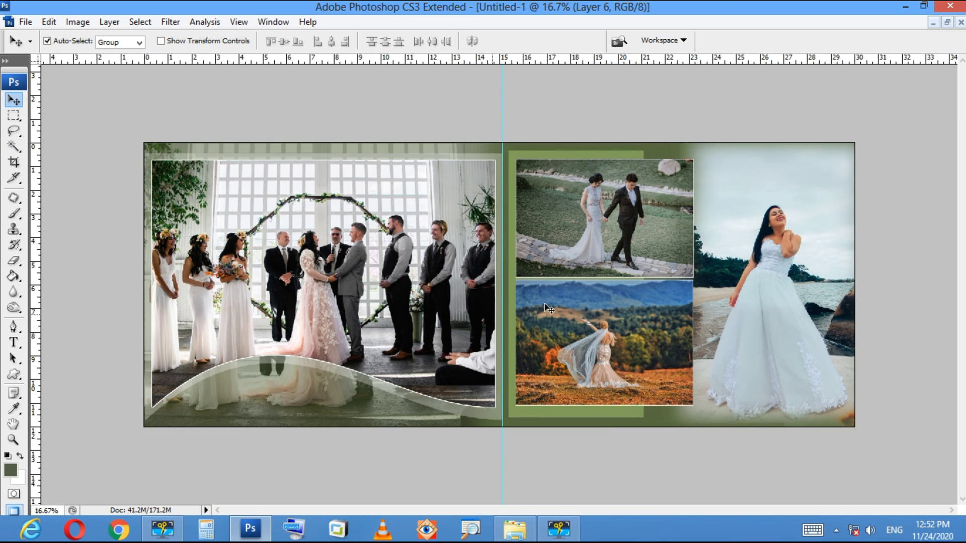
key(z)
right_click(551, 290)
click(578, 300)
key(v)
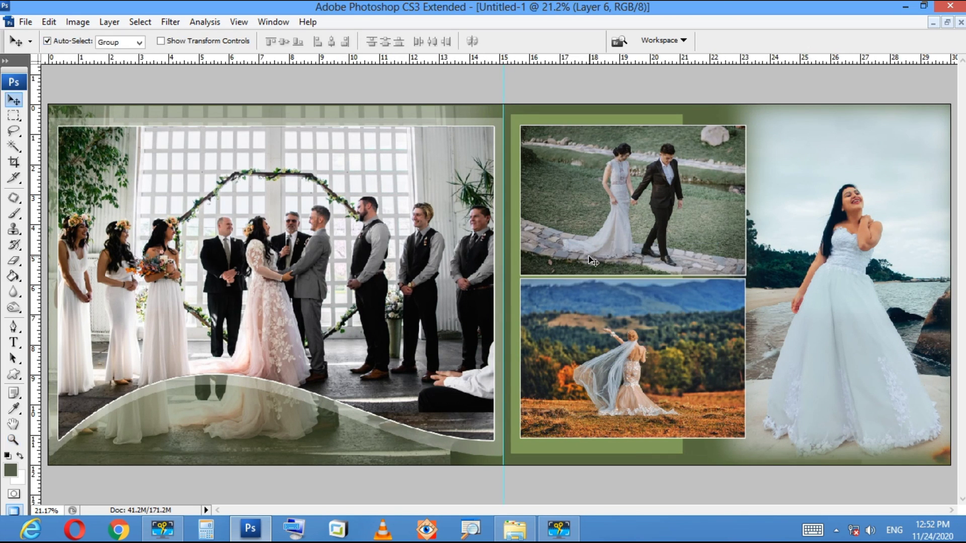